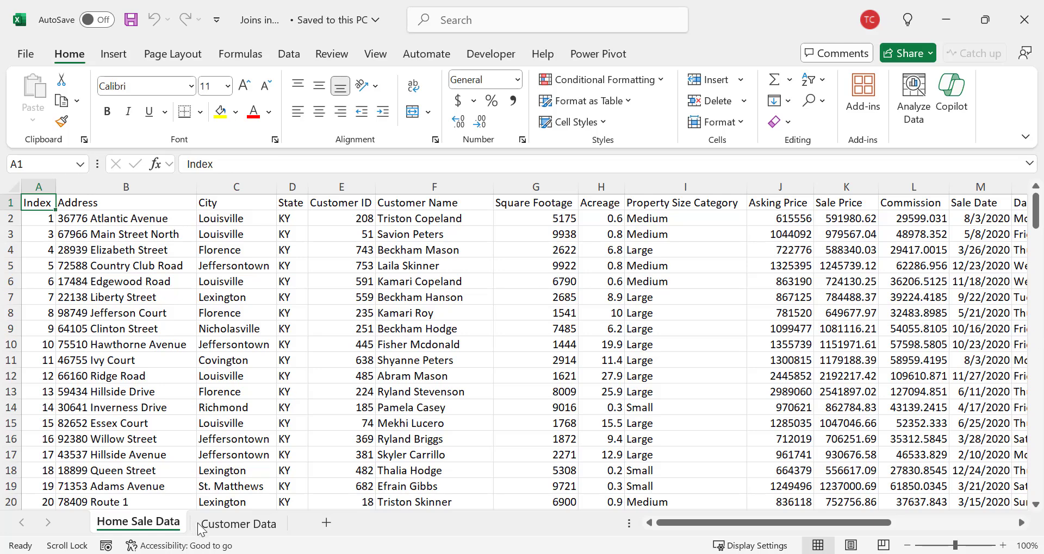
Step: Compare the columns on the Home Sale Data and Customer Data sheets to find the customer ID field they share
left_click(217, 524)
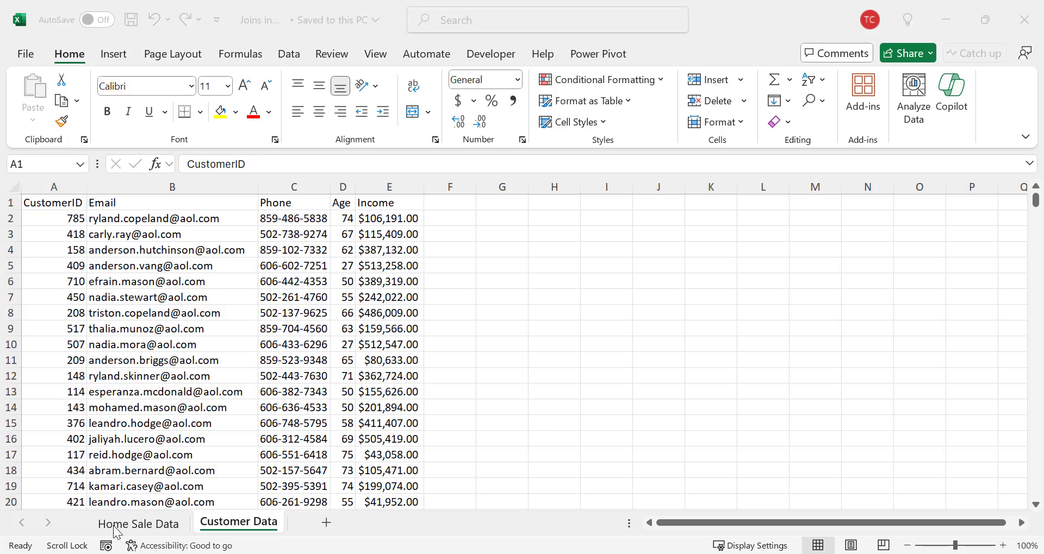
left_click(115, 526)
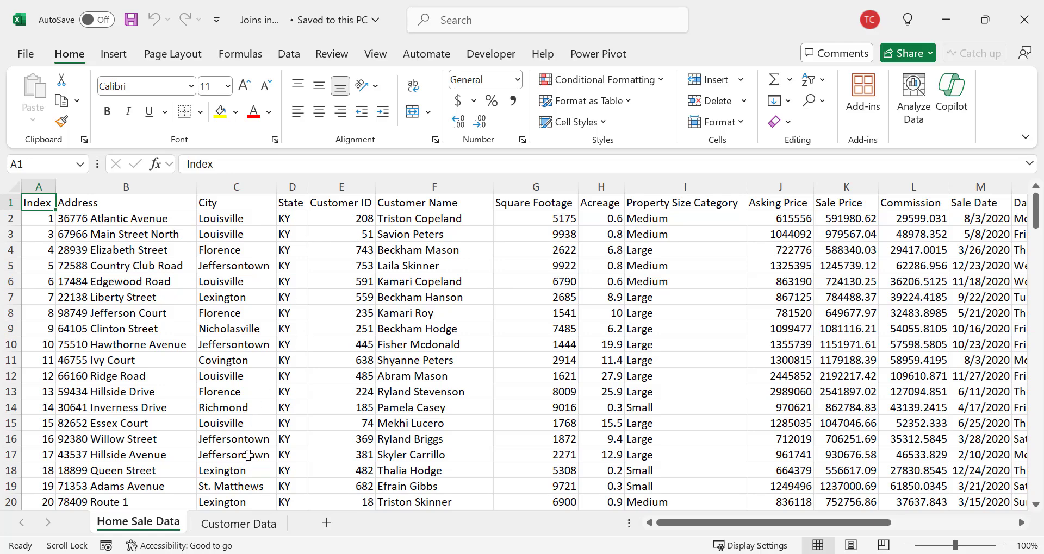
left_click(239, 525)
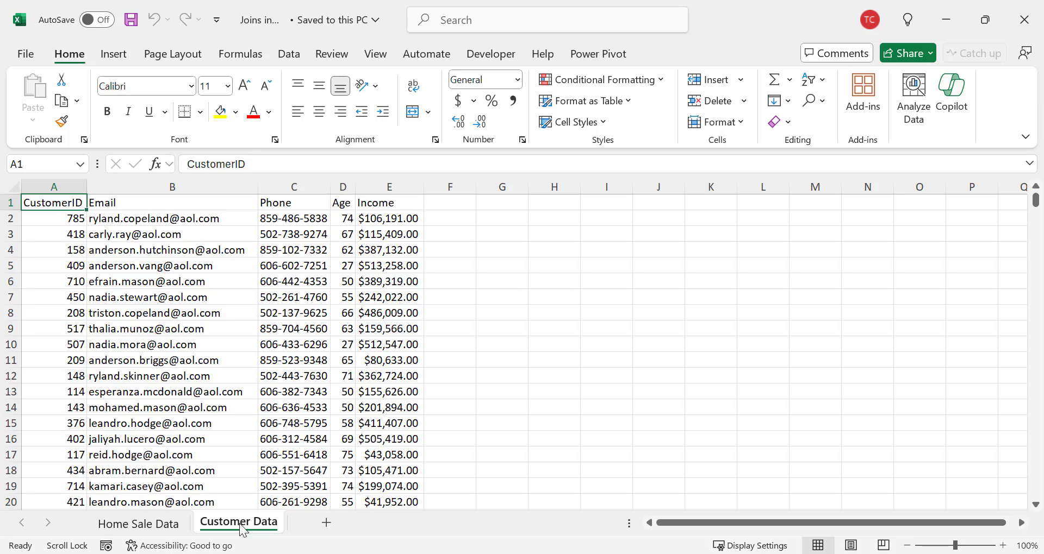
left_click(154, 525)
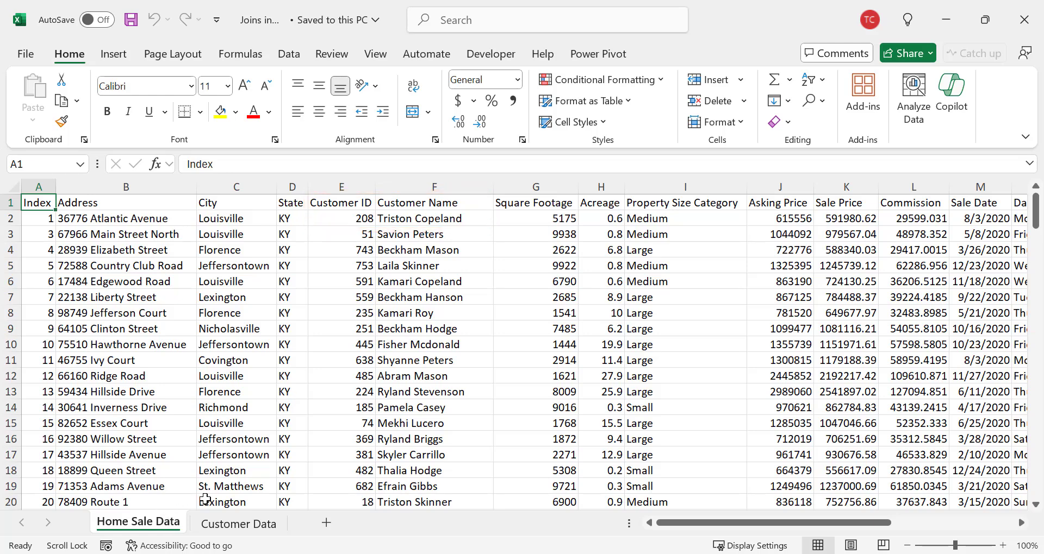
Step: Convert the range A1:E797 on the Customer Data sheet into a table with headers
left_click(239, 524)
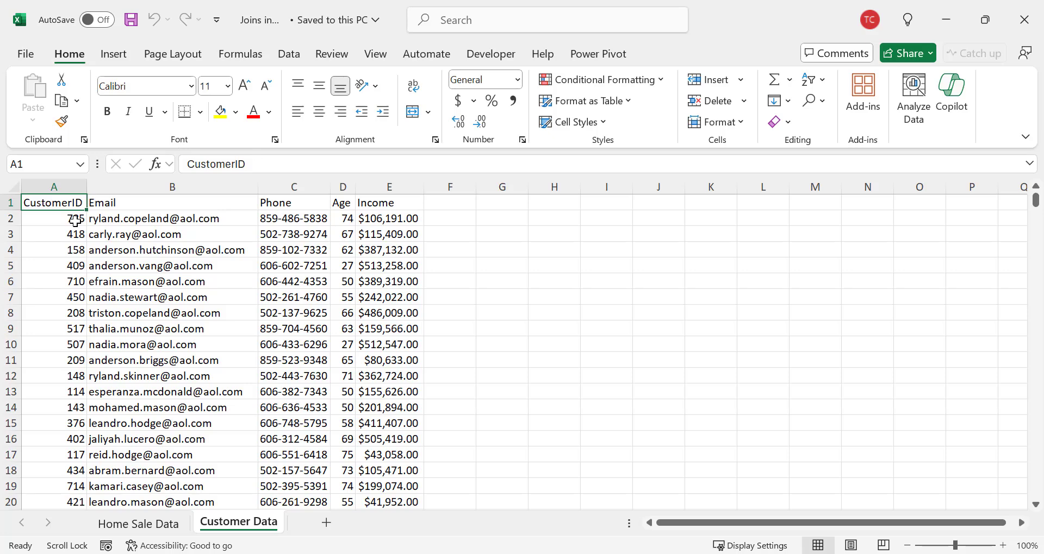
key("ctrl+shift+Right")
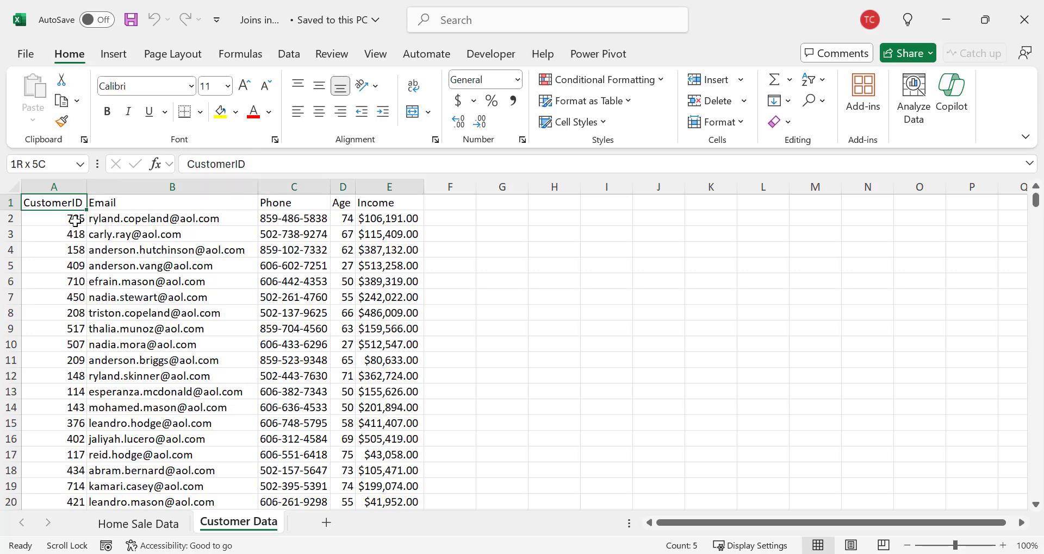
key("ctrl+shift+Down")
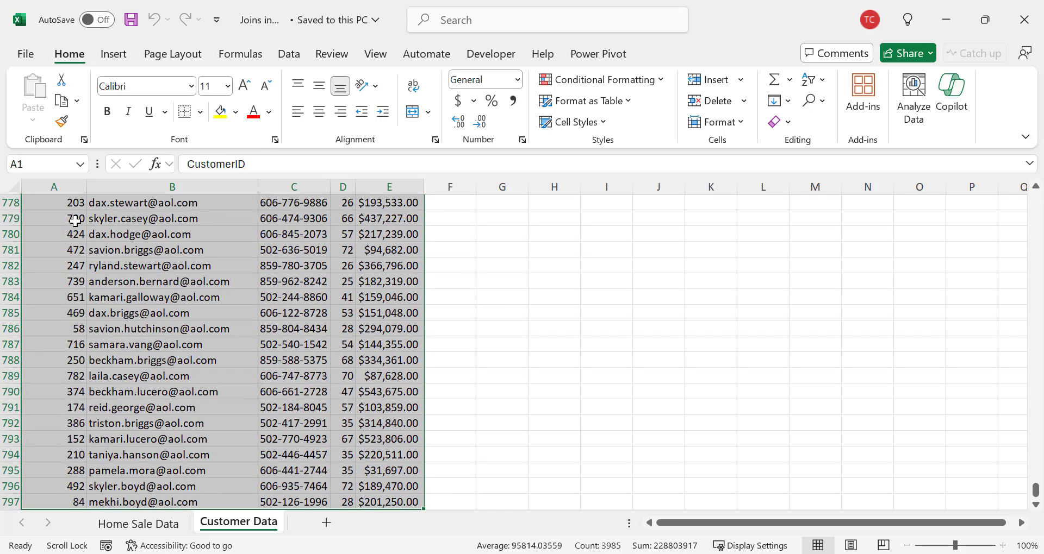
key("ctrl+t")
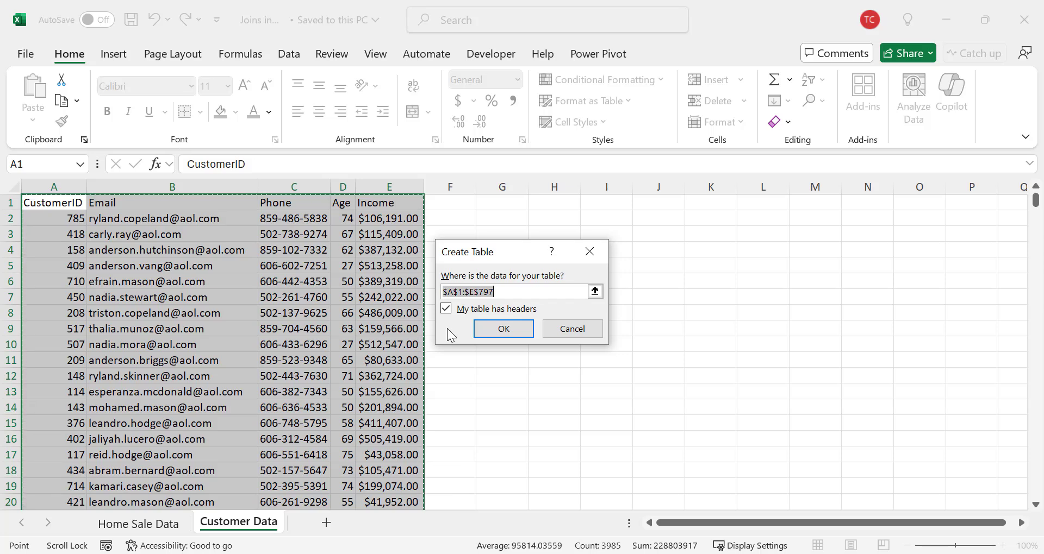
left_click(499, 332)
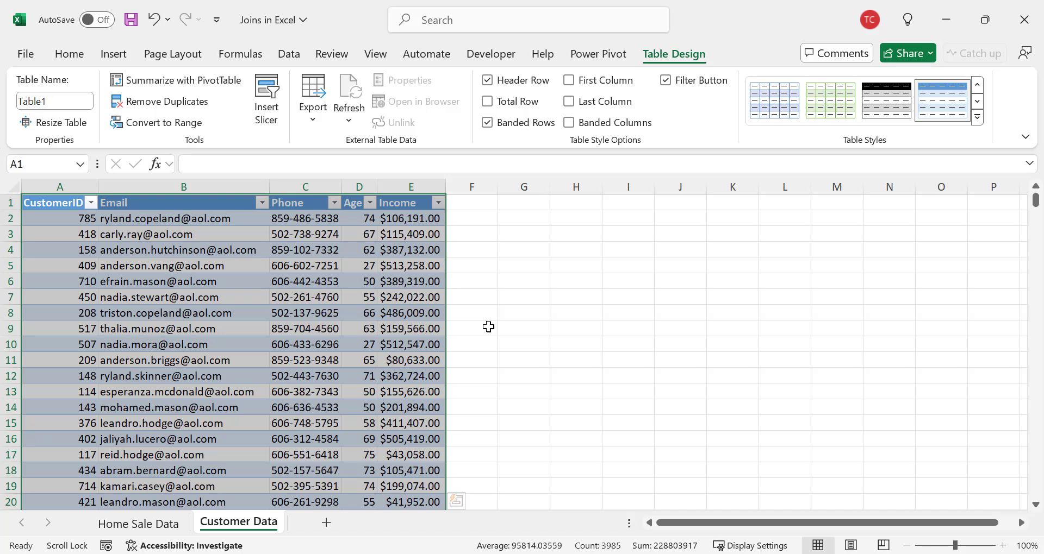
Step: Rename the table on the Customer Data sheet to customers
left_click(70, 102)
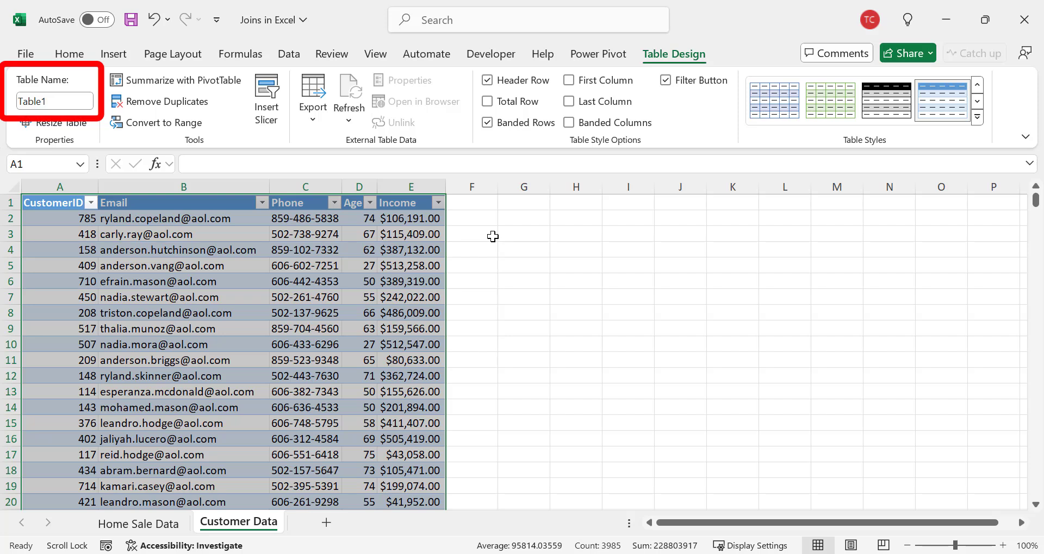
left_click(73, 103)
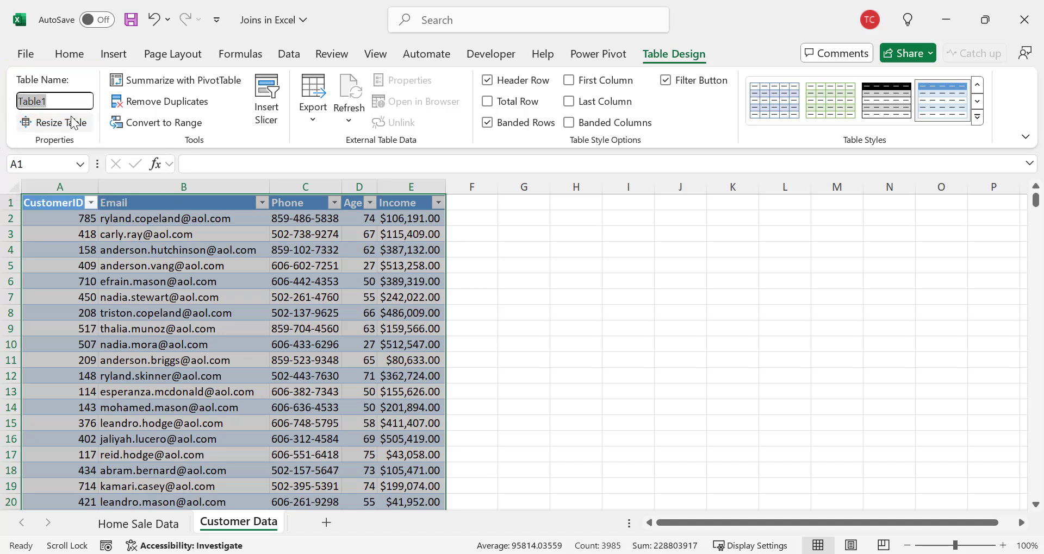
type("customers")
key("Return")
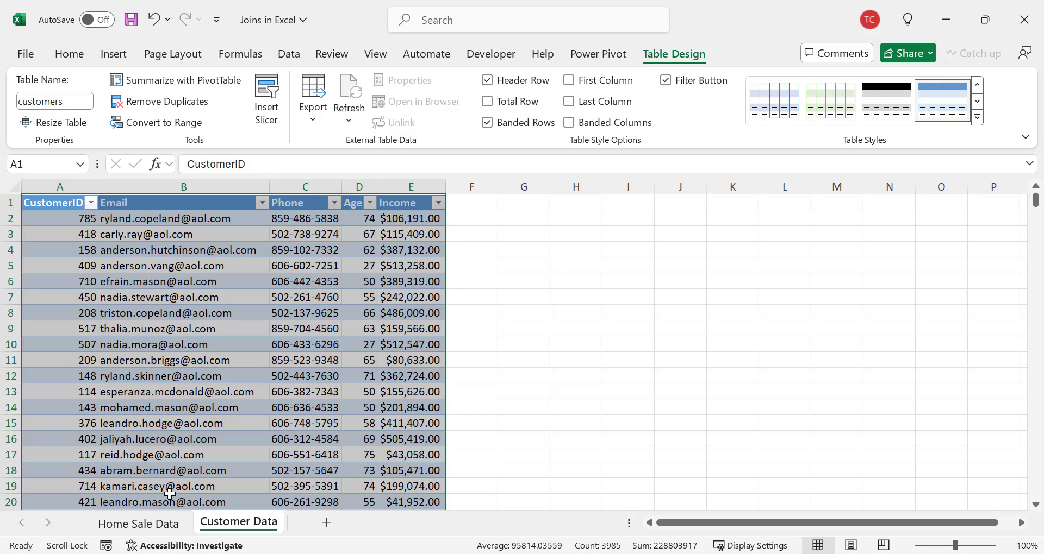
Step: Convert the range A1:S162 on the Home Sale Data sheet into a table with headers
left_click(155, 524)
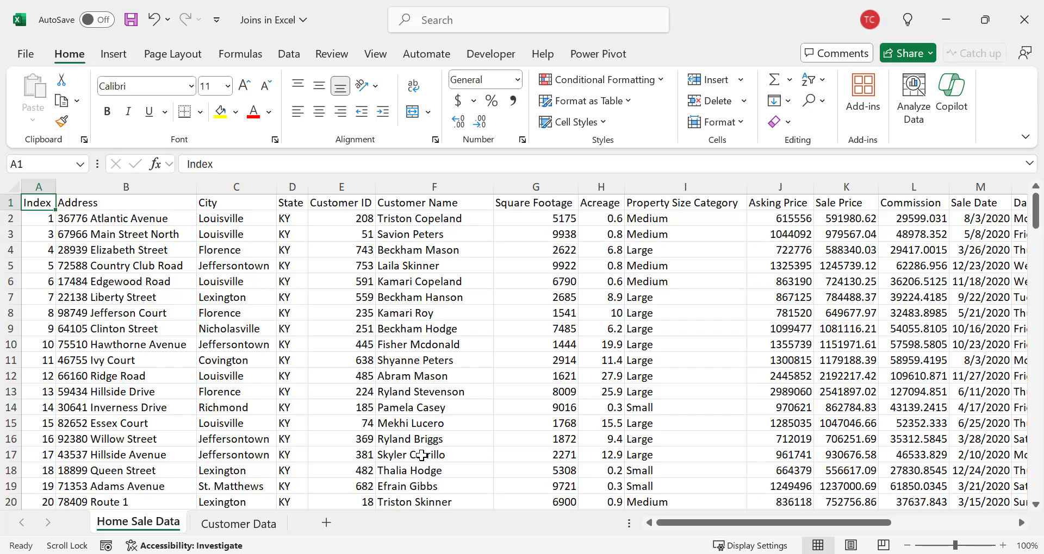
key("ctrl+shift+Right")
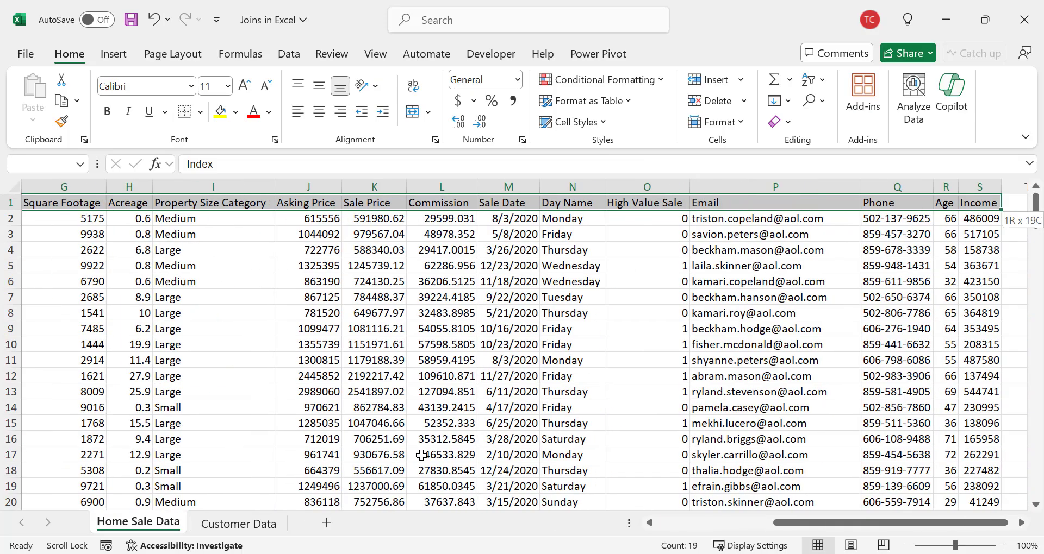
key("ctrl+shift+Down")
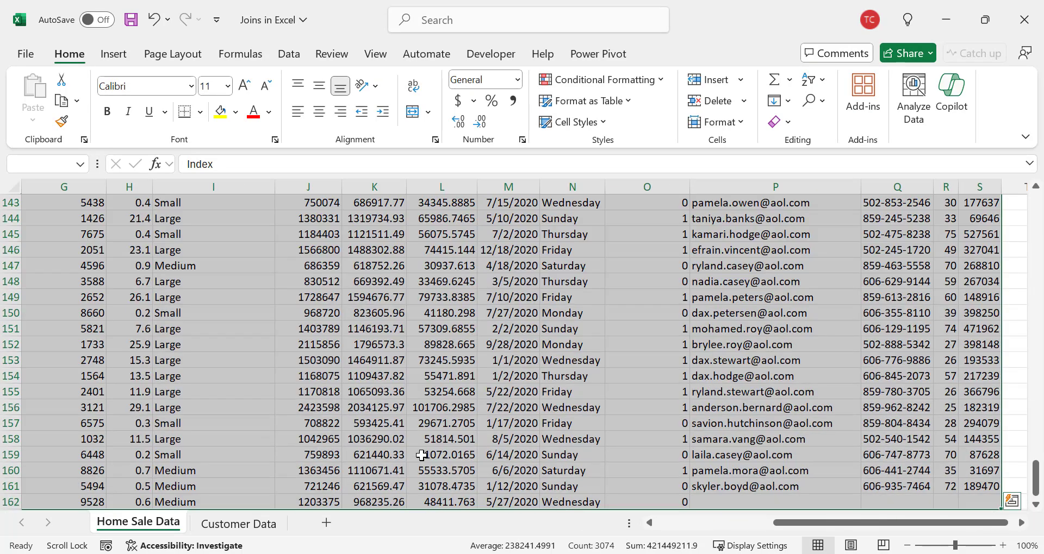
key("ctrl+t")
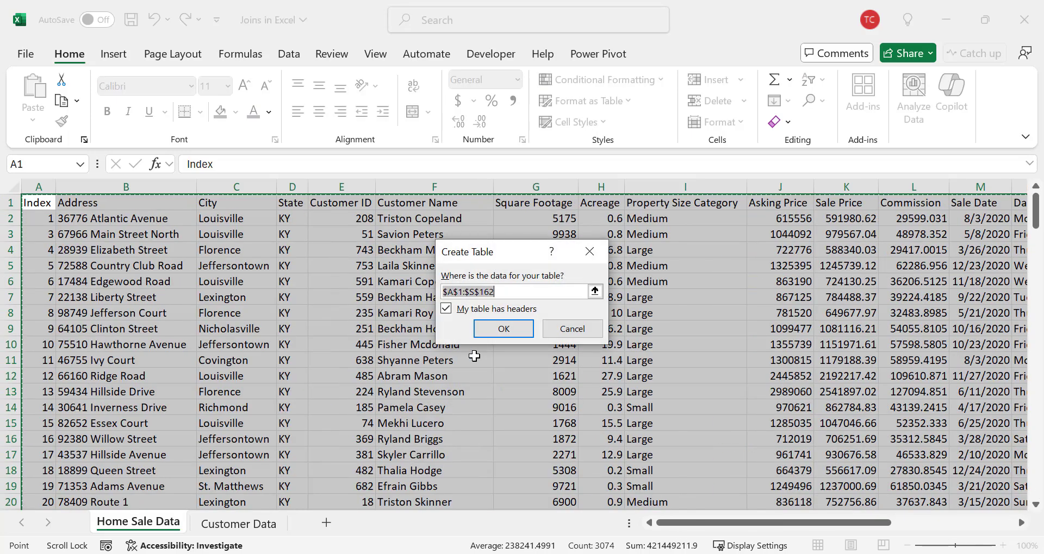
left_click(496, 329)
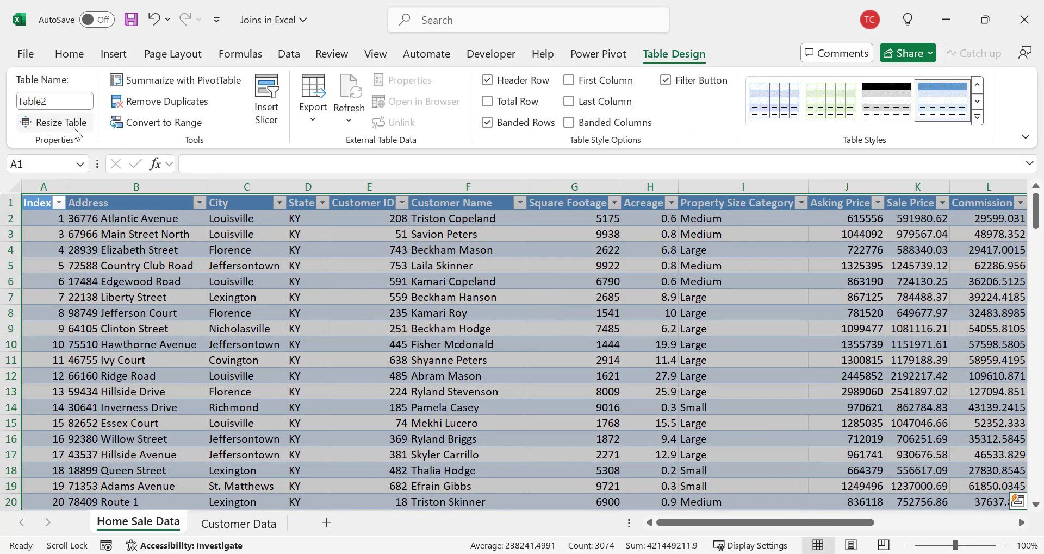
Step: Rename the table on the Home Sale Data sheet to home_sales
left_click(66, 101)
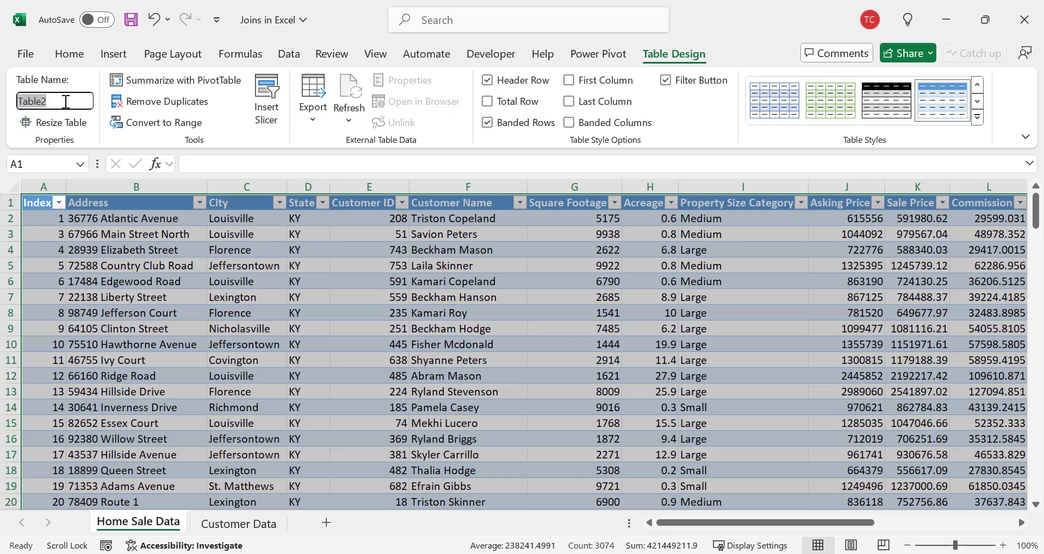
type("home_sales")
key("Return")
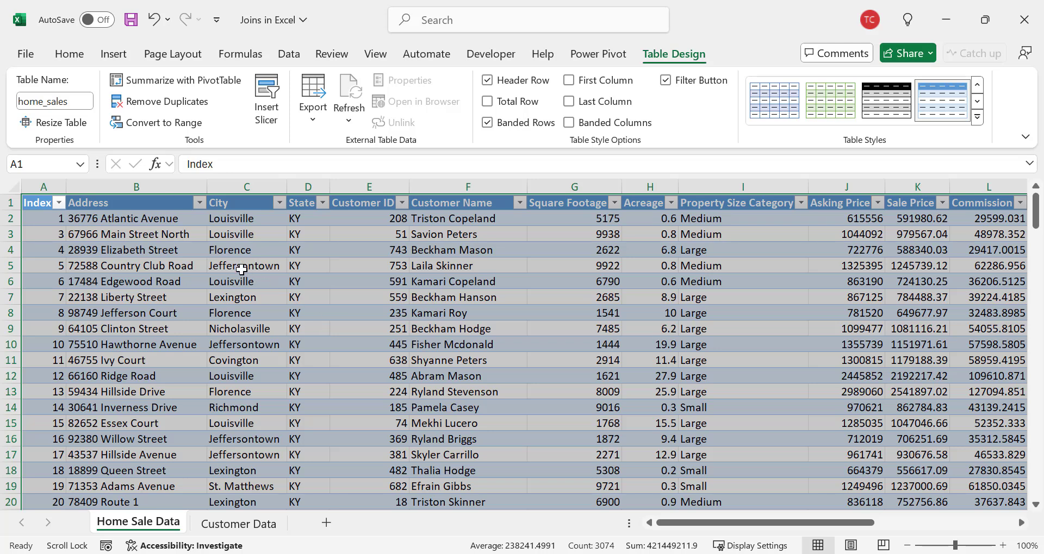
Step: Bring the home_sales table into the Power Query Editor as a new query from the table
left_click(241, 269)
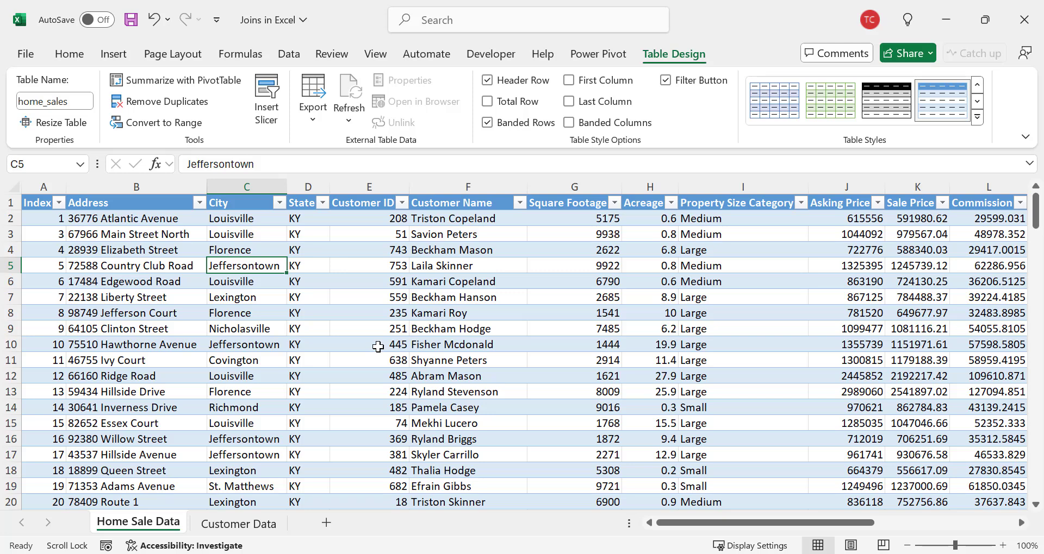
left_click(288, 60)
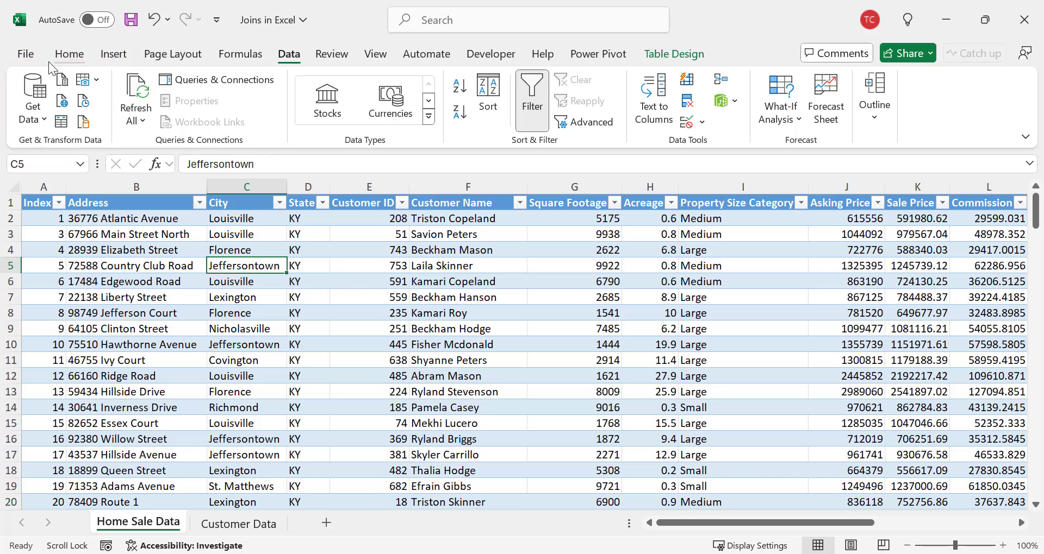
left_click(62, 125)
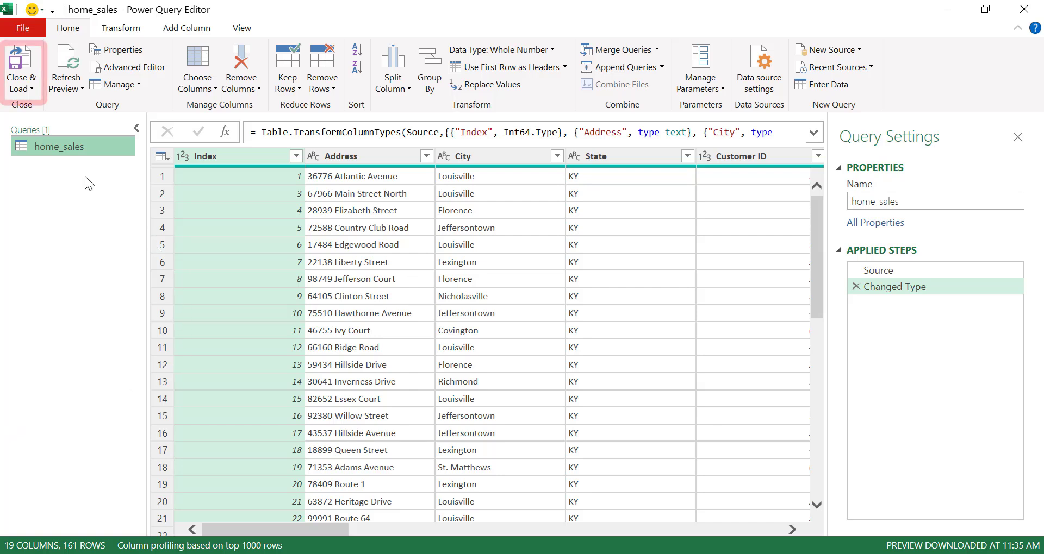
Step: Close the Power Query Editor and load the home_sales query with the Only Create Connection option
left_click(24, 90)
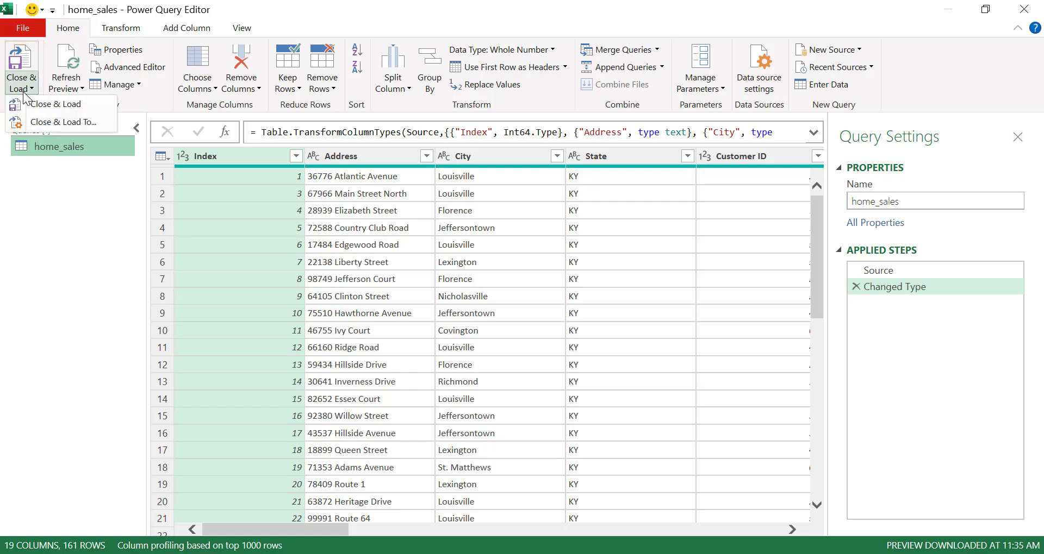
left_click(62, 126)
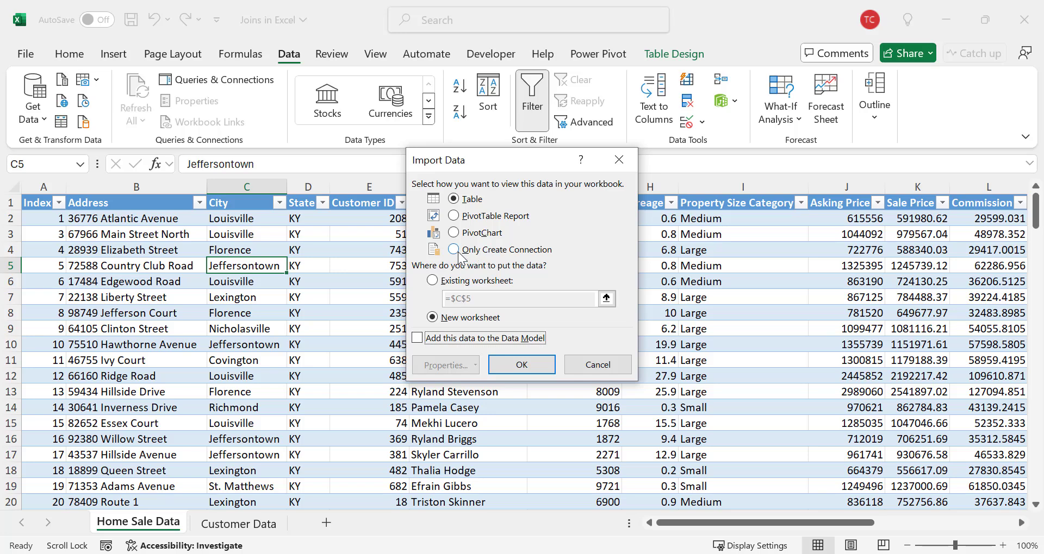
left_click(456, 251)
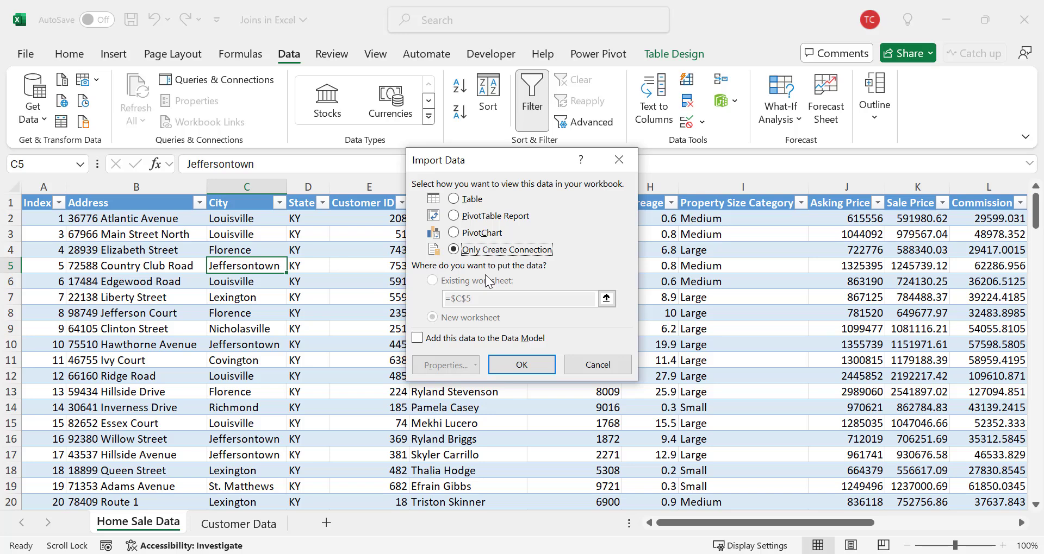
left_click(526, 359)
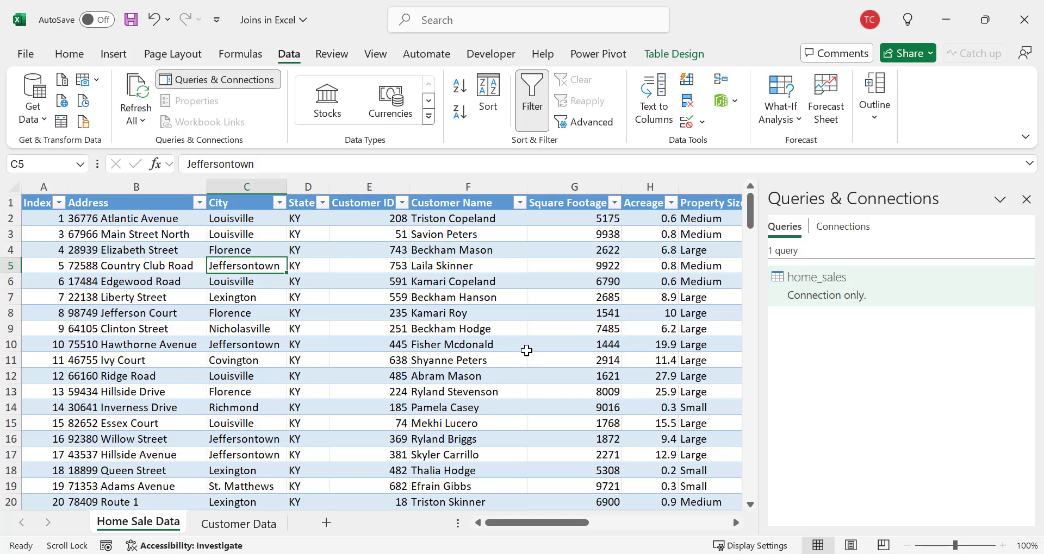
Step: Bring the customers table from the Customer Data sheet into the Power Query Editor as a new query
left_click(249, 525)
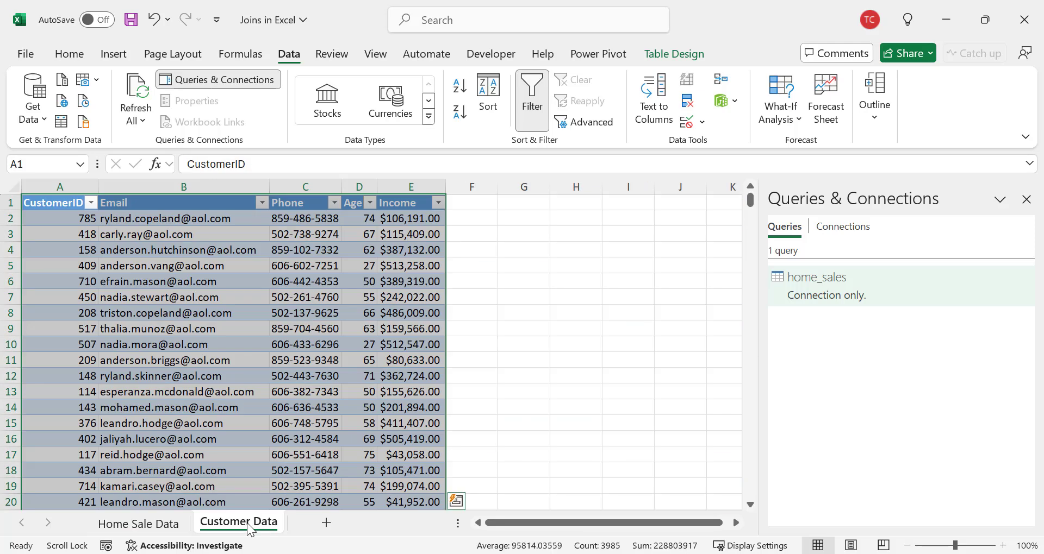
left_click(237, 254)
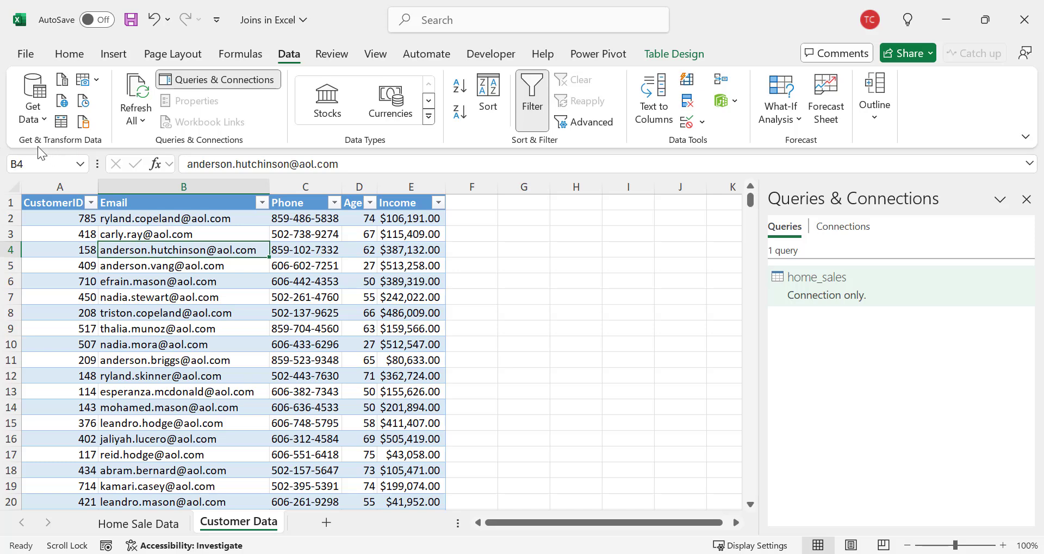
left_click(61, 130)
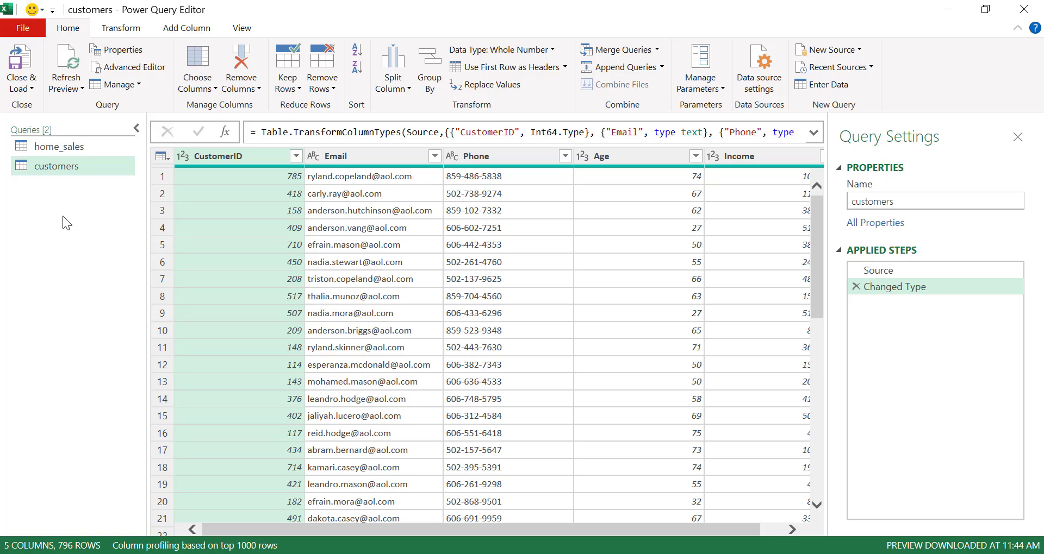
Step: Close the Power Query Editor and load the customers query with the Only Create Connection option
left_click(29, 91)
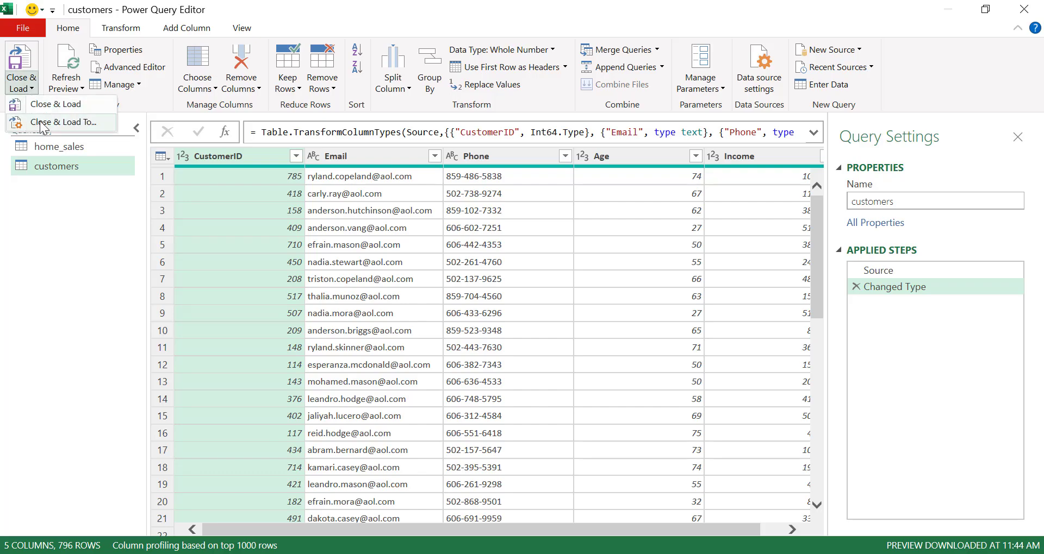
left_click(36, 109)
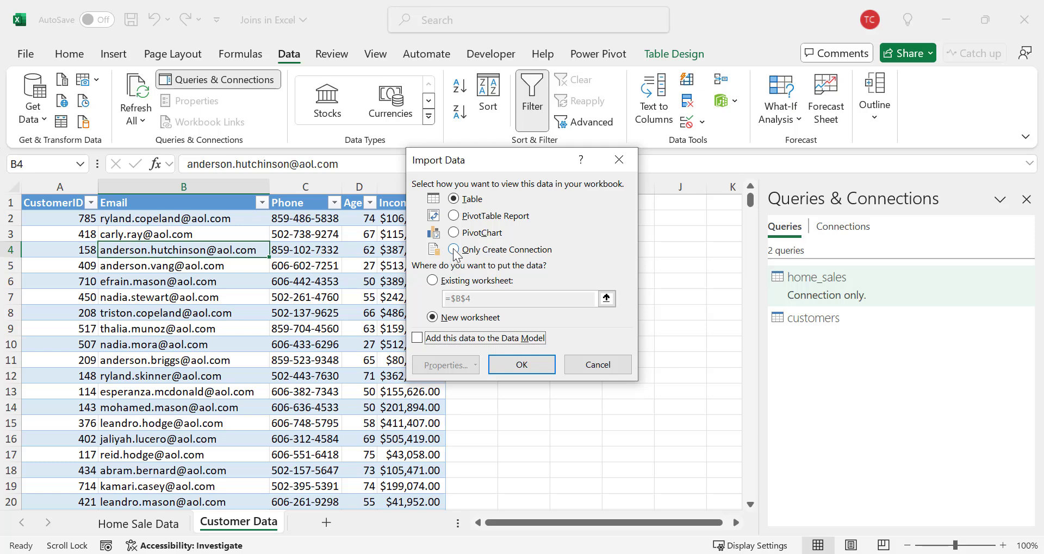
left_click(453, 250)
left_click(520, 367)
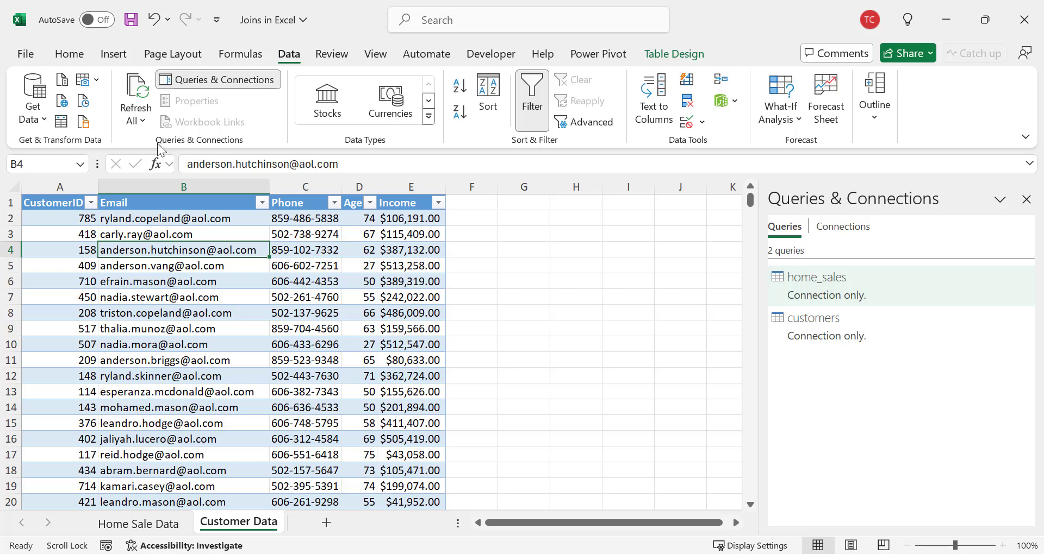
Step: Launch the Power Query Editor from the workbook and select the home_sales query
left_click(42, 125)
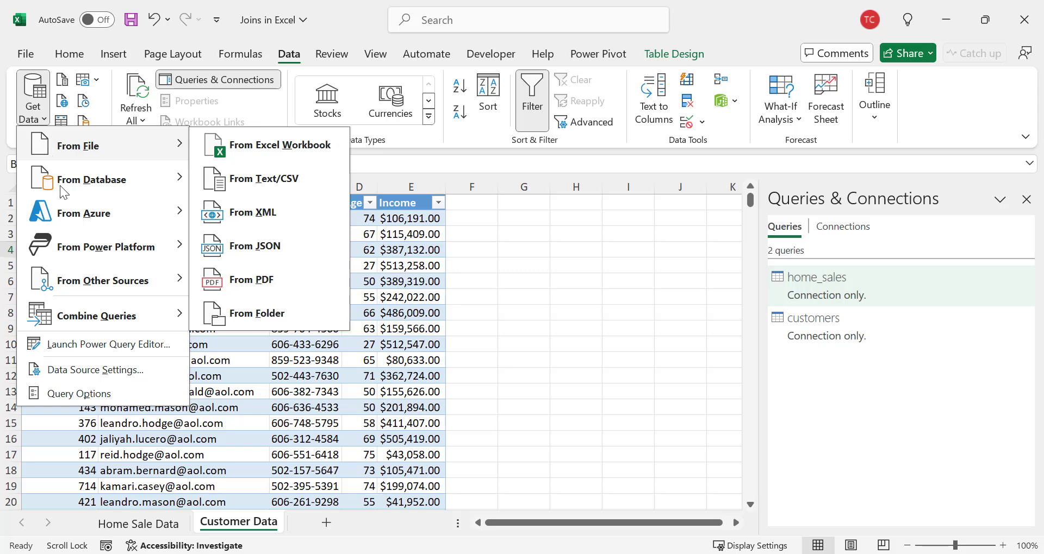
left_click(75, 350)
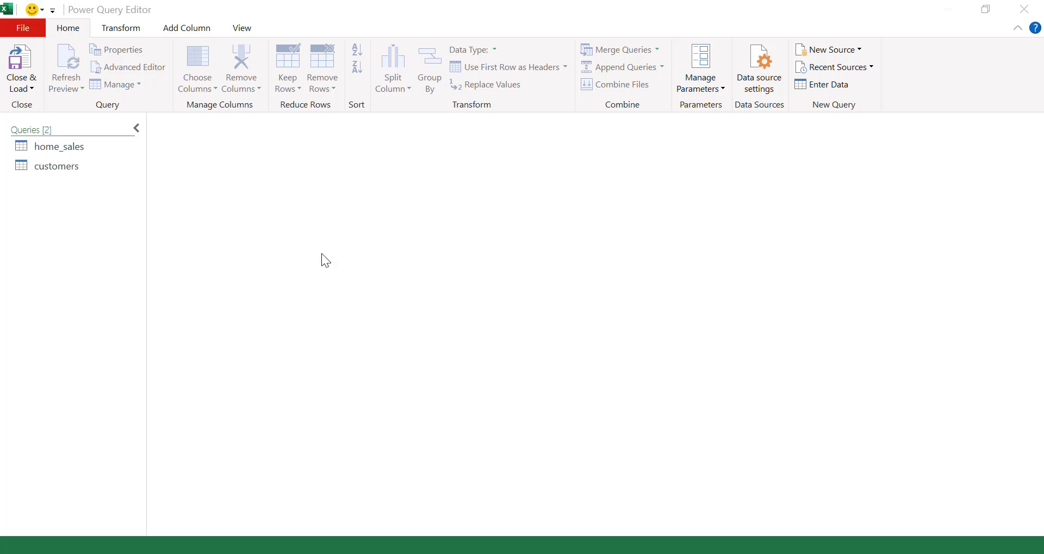
left_click(416, 7)
left_click(66, 148)
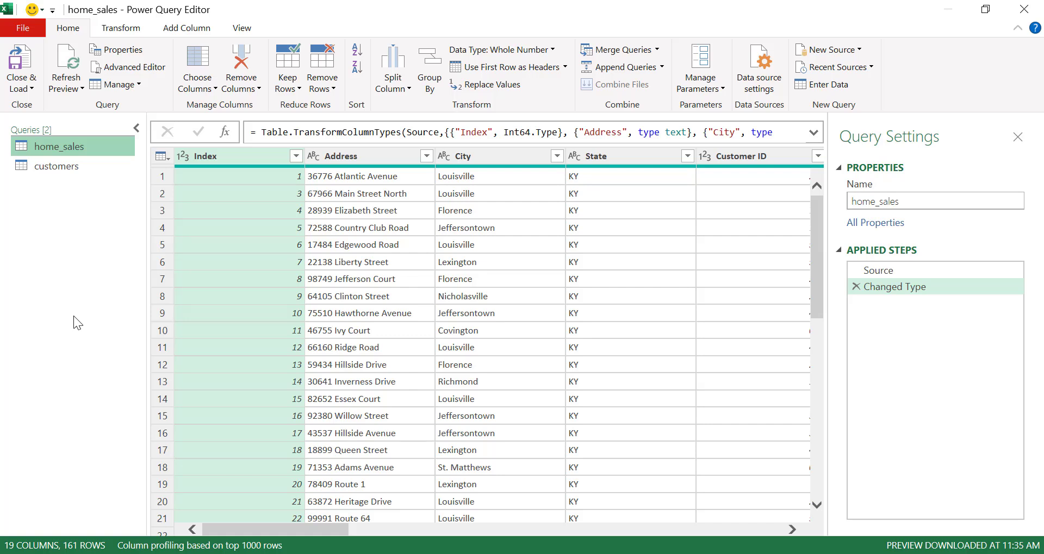
Step: Merge home_sales with customers as a new query, matching Customer ID to CustomerID with a Left Outer join
left_click(659, 49)
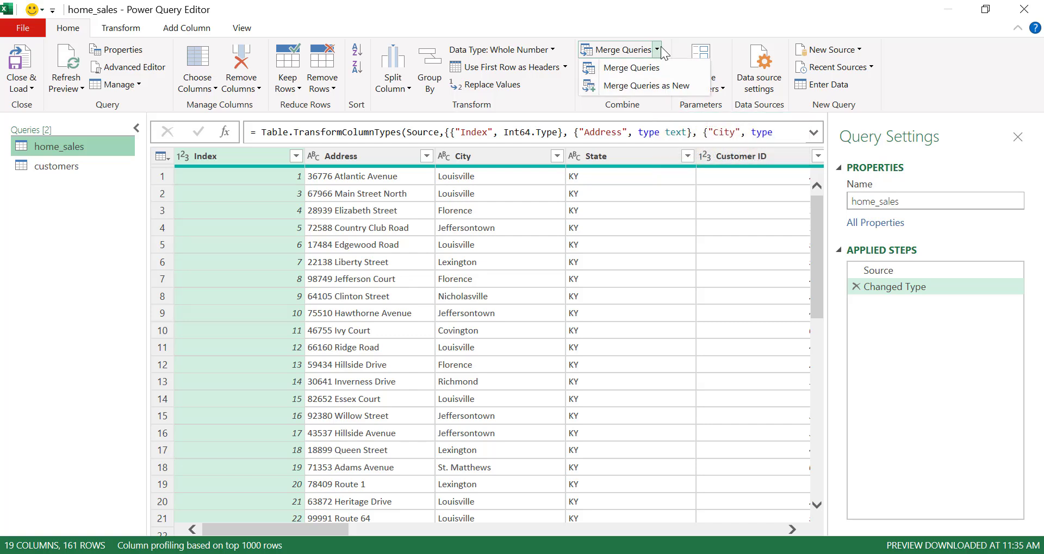
left_click(665, 87)
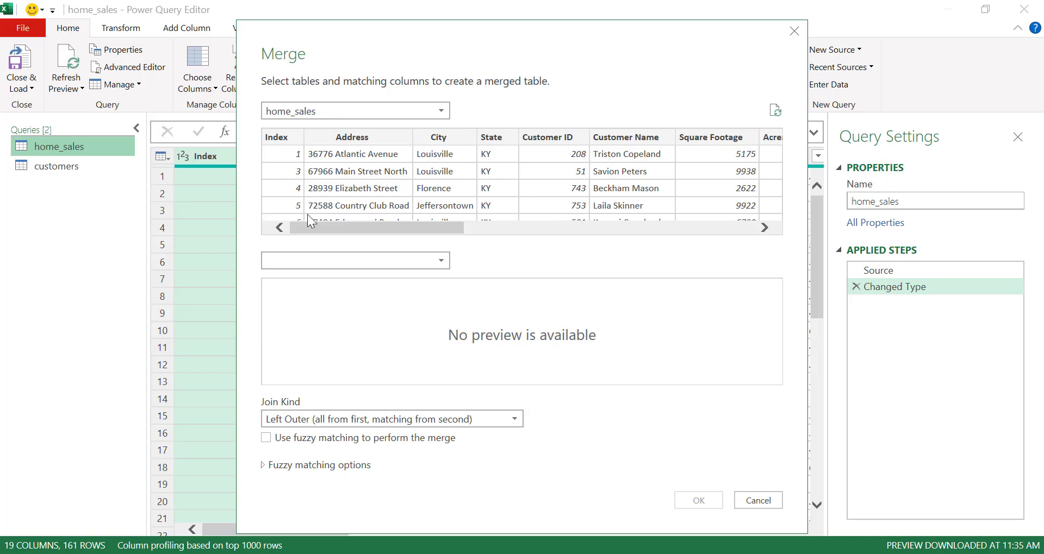
left_click(399, 259)
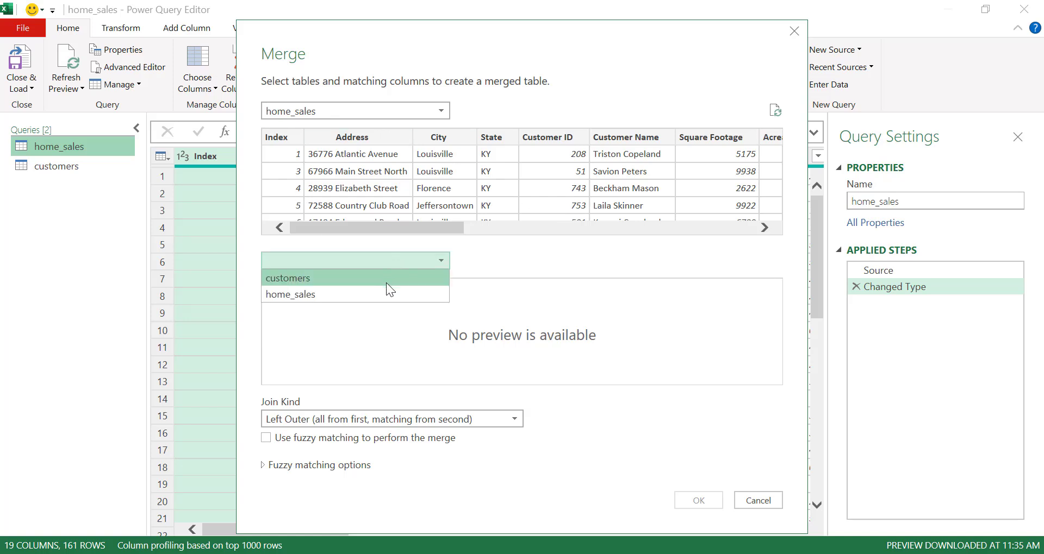
left_click(386, 282)
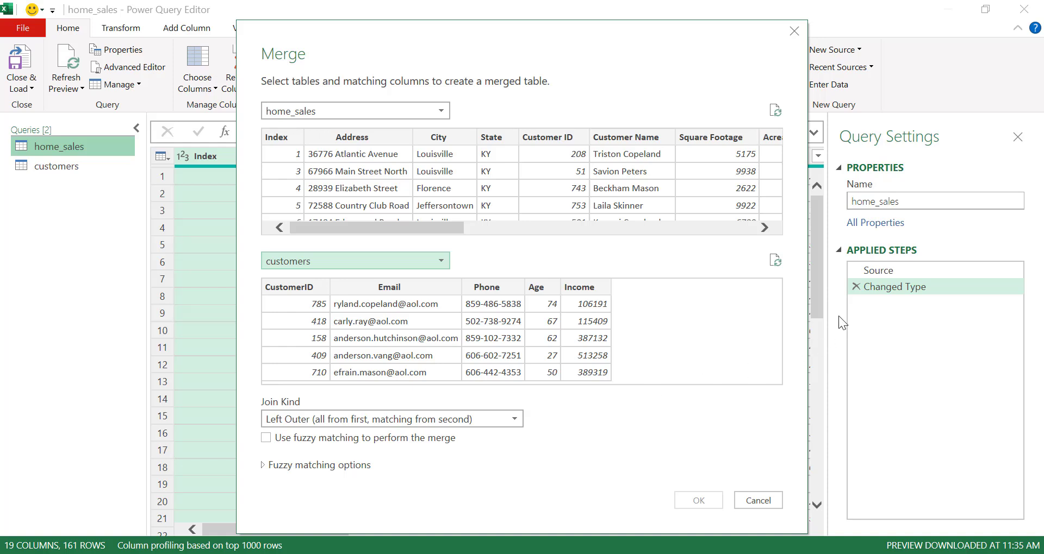
left_click(560, 138)
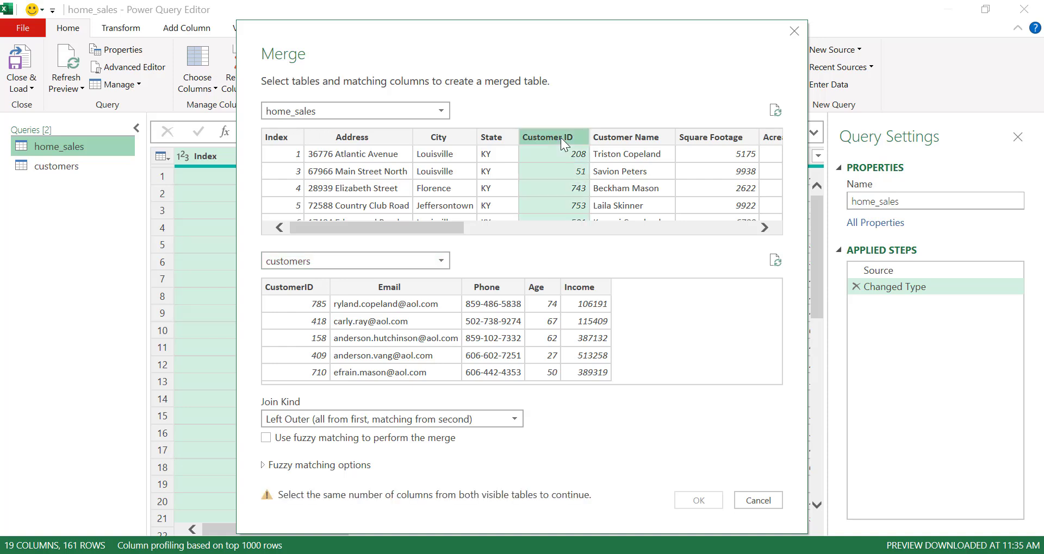
left_click(289, 287)
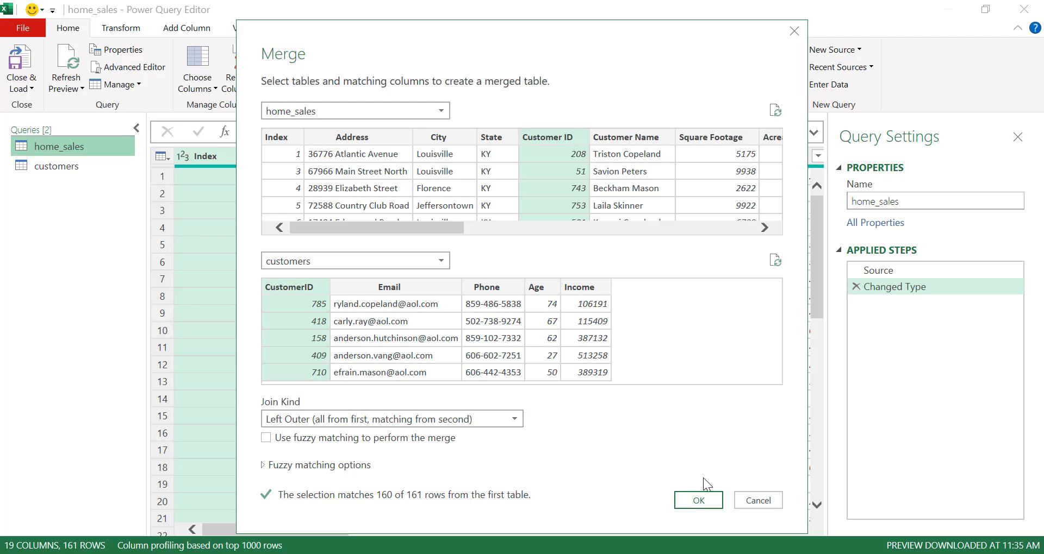
left_click(698, 500)
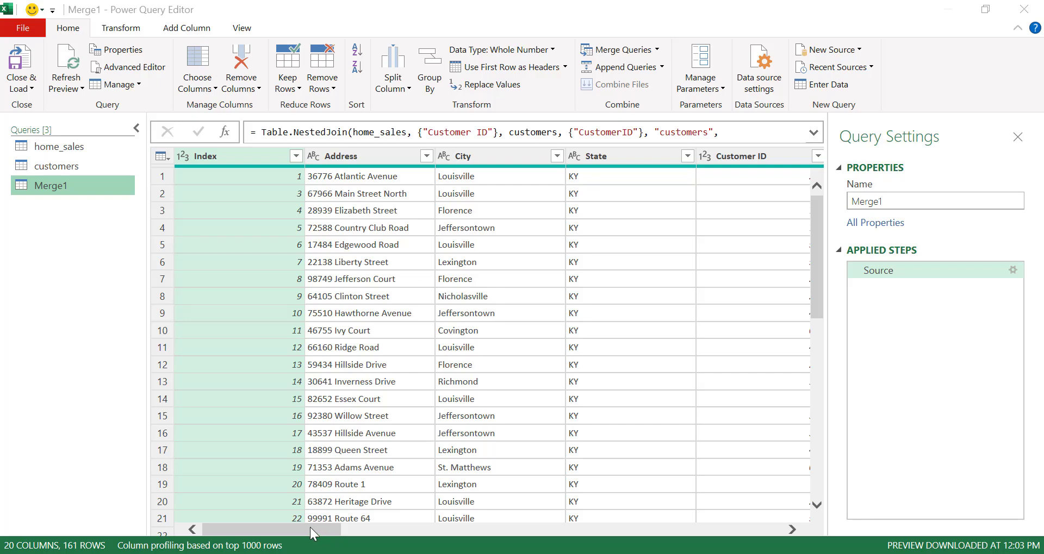
Step: Expand the merged customers column into Email, Phone, Age and Income, excluding CustomerID and without the original column name as prefix
left_click_drag(252, 538, 686, 549)
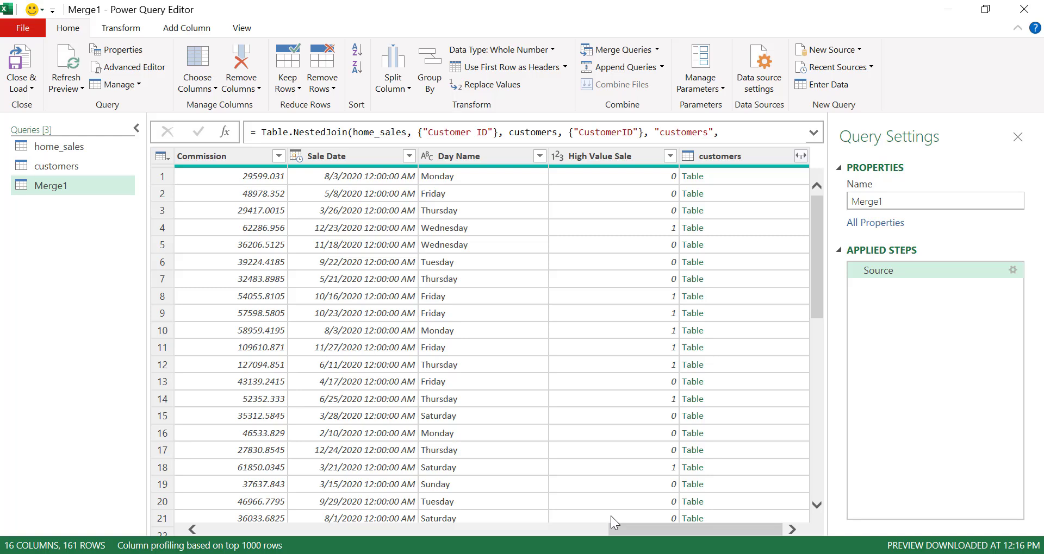
left_click(789, 304)
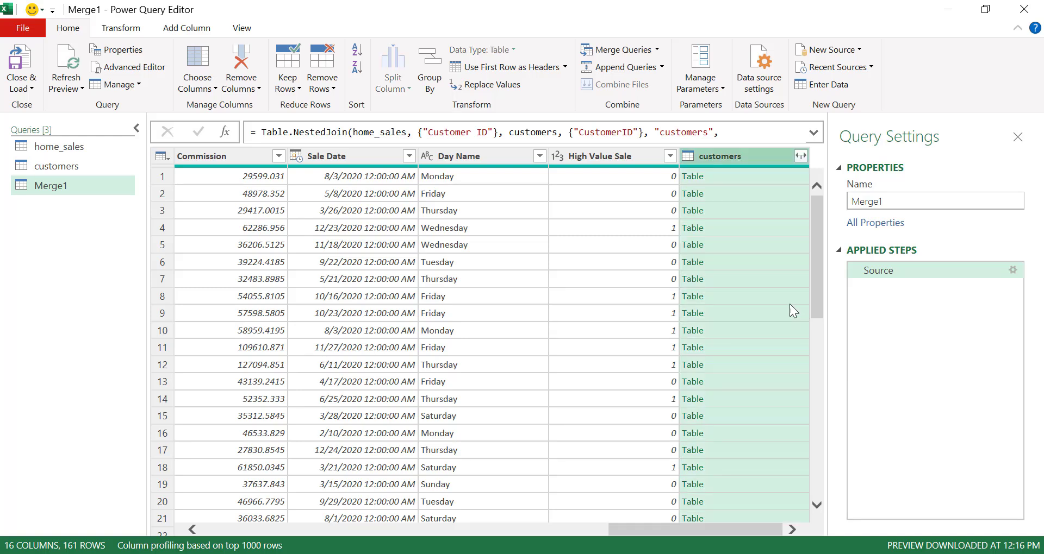
left_click(802, 158)
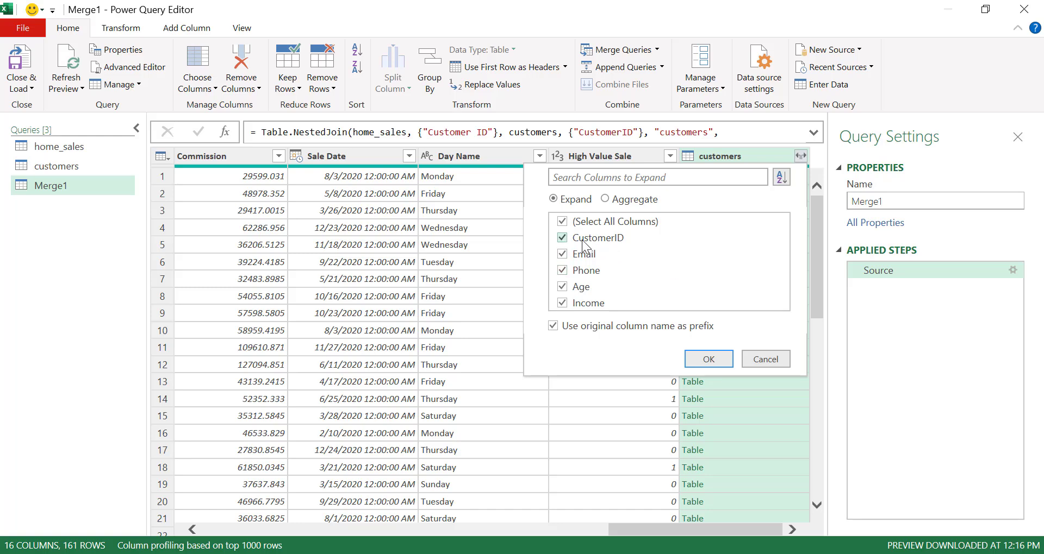
left_click(563, 239)
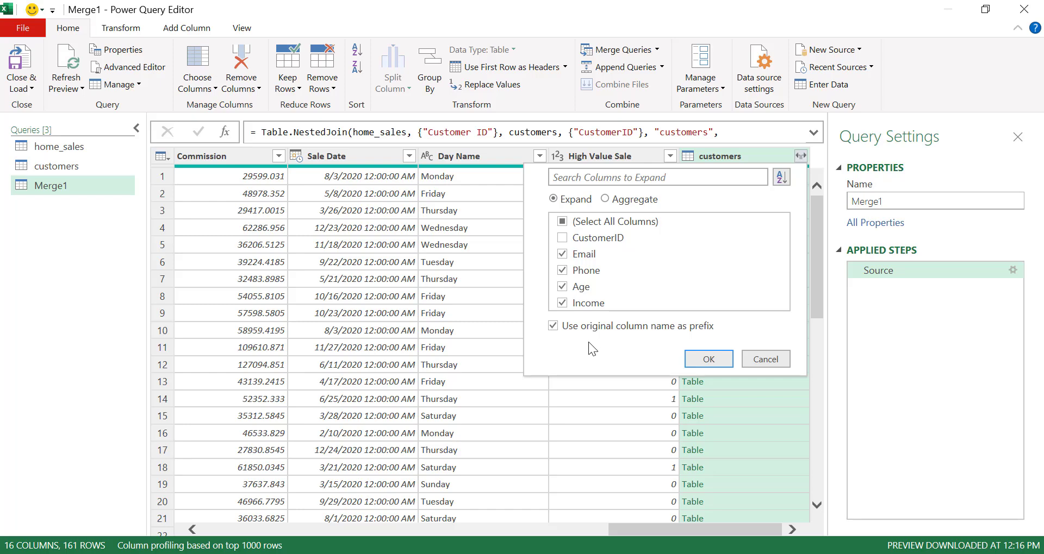
left_click(552, 326)
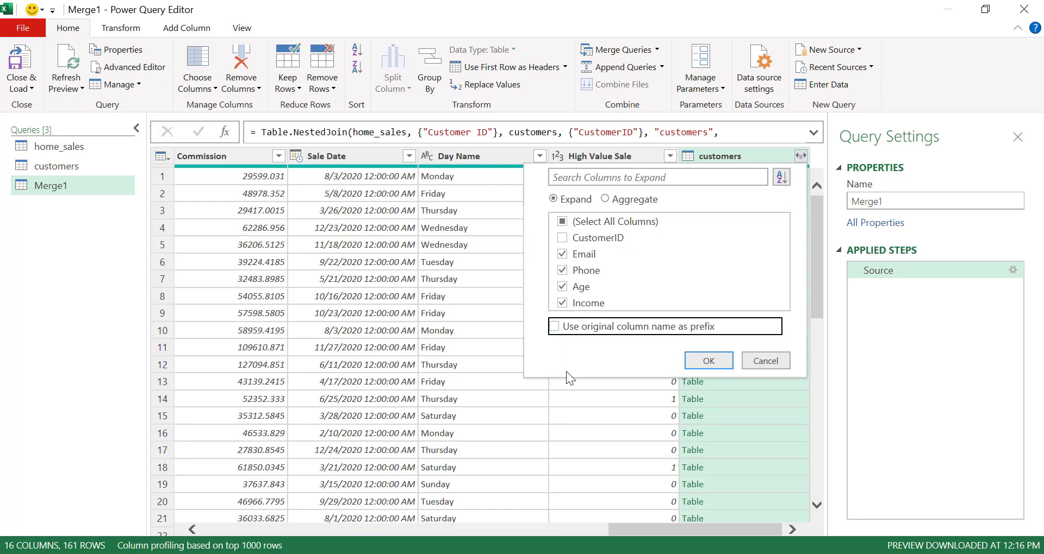
left_click(709, 361)
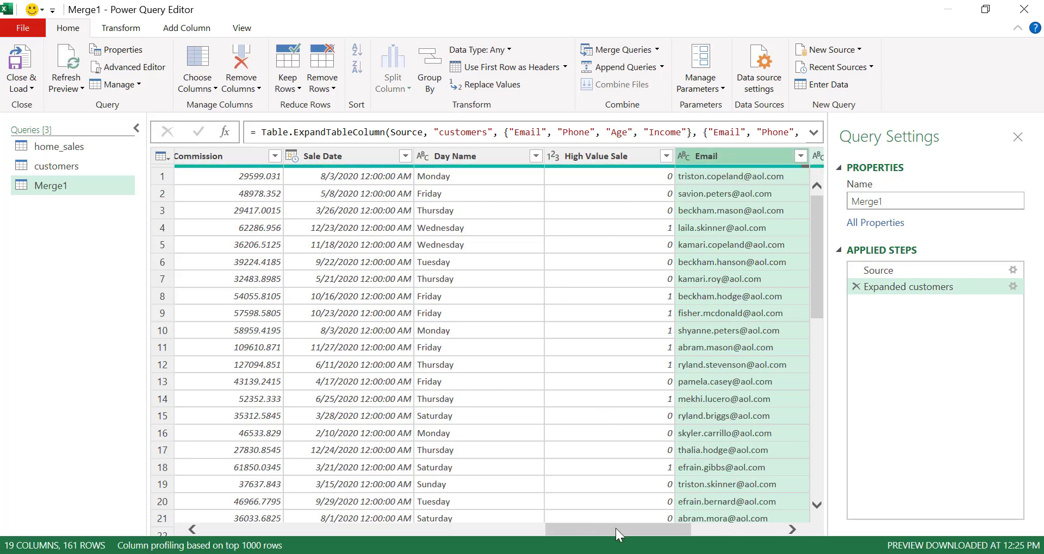
Step: Edit the Source step of the Merge1 query and change the join kind to Inner (only matching rows)
left_click_drag(615, 528, 730, 531)
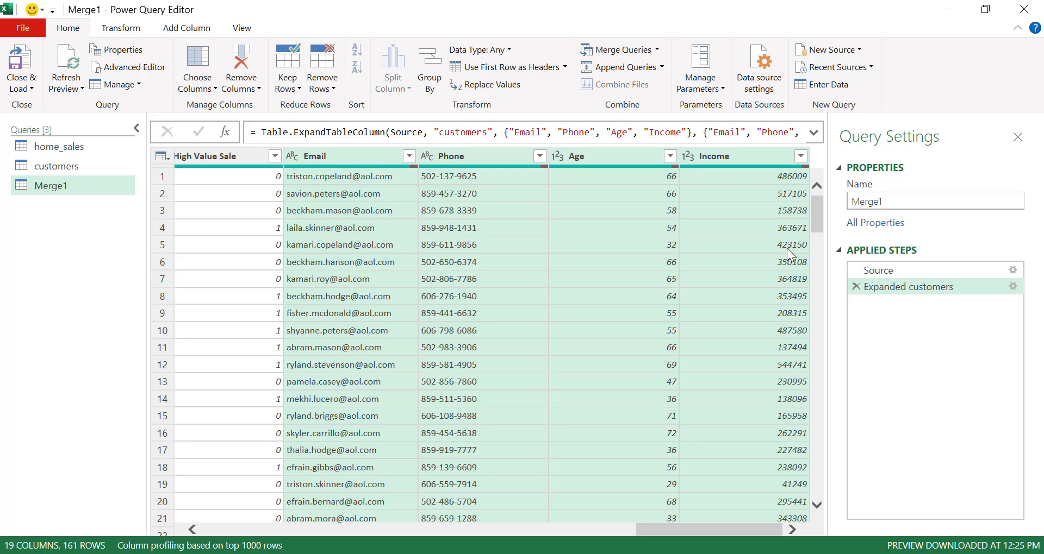
left_click_drag(818, 204, 807, 496)
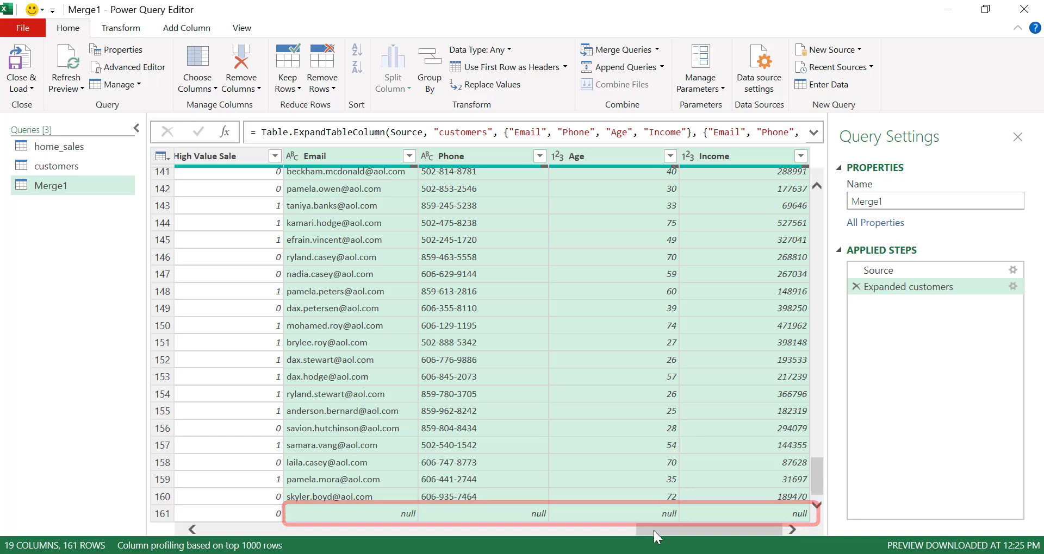
left_click_drag(676, 527, 206, 524)
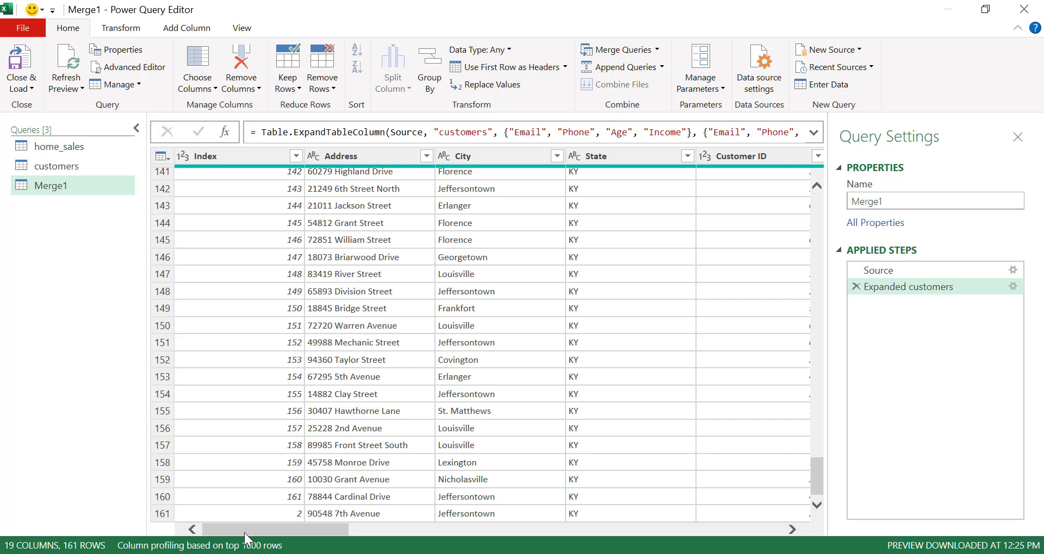
left_click_drag(255, 538, 629, 552)
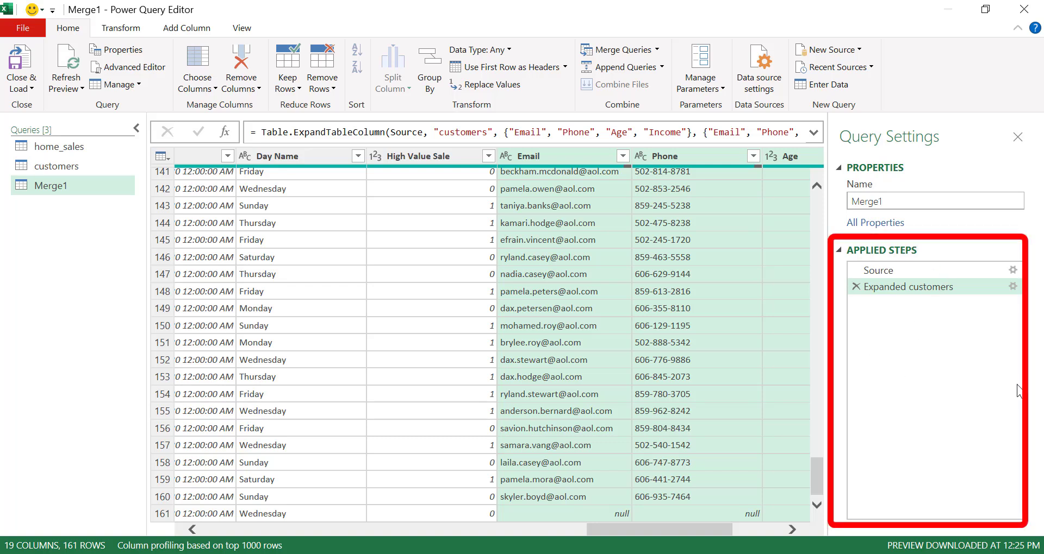
left_click(1012, 270)
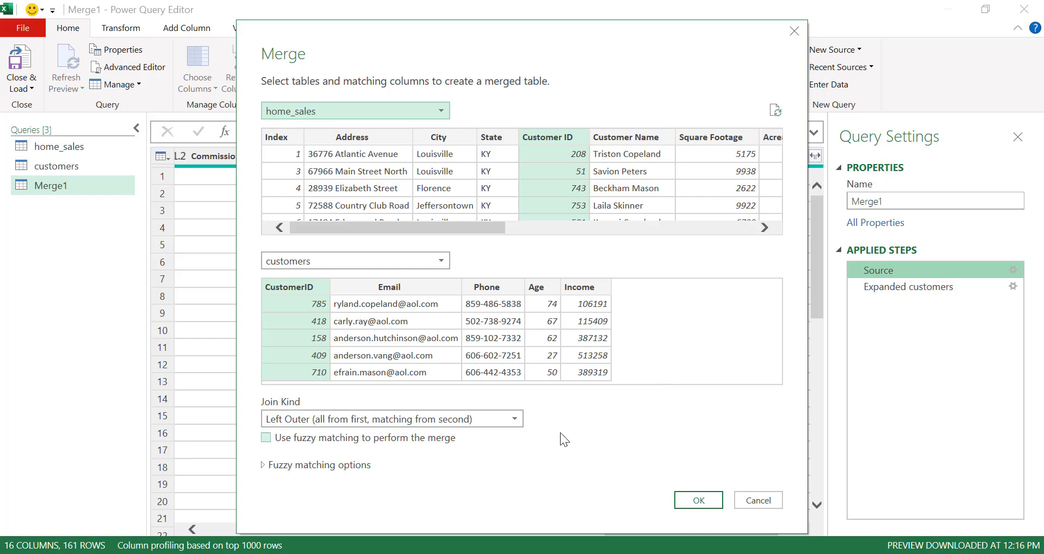
left_click(517, 422)
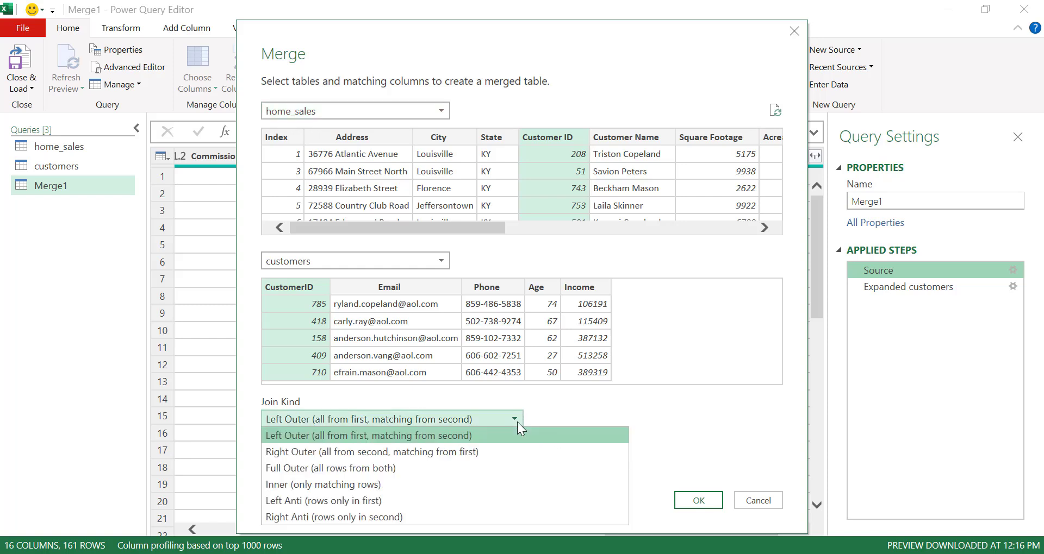
left_click(493, 478)
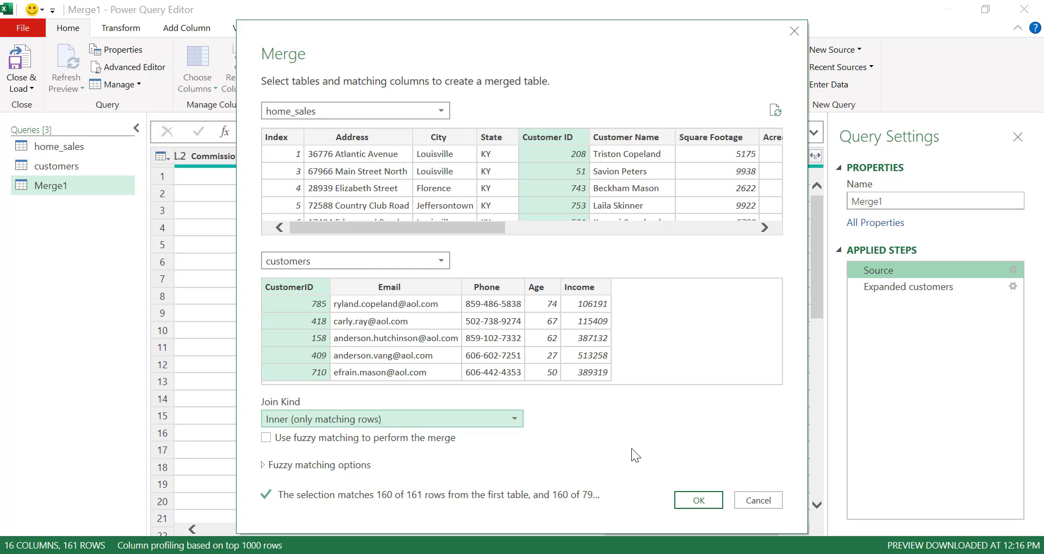
left_click(699, 501)
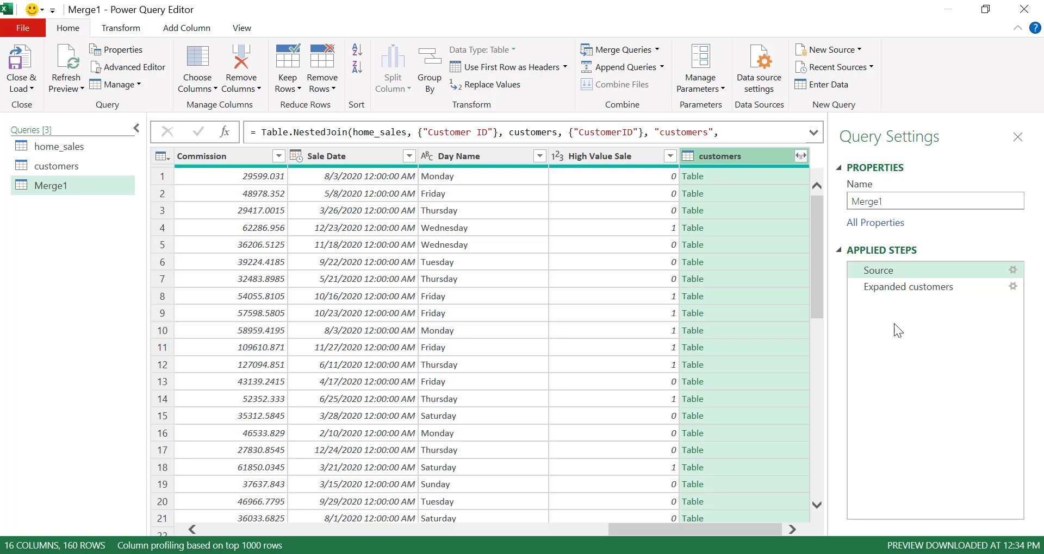
Step: Return to the Expanded customers step, check the joined rows, and load the Merge1 query as a table on a new worksheet
left_click(906, 287)
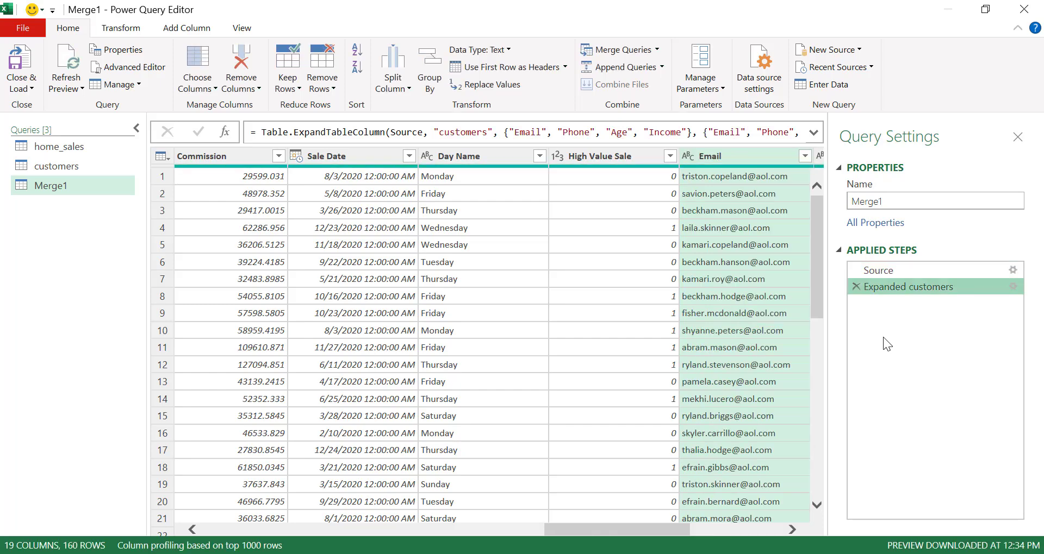
left_click_drag(612, 531, 778, 552)
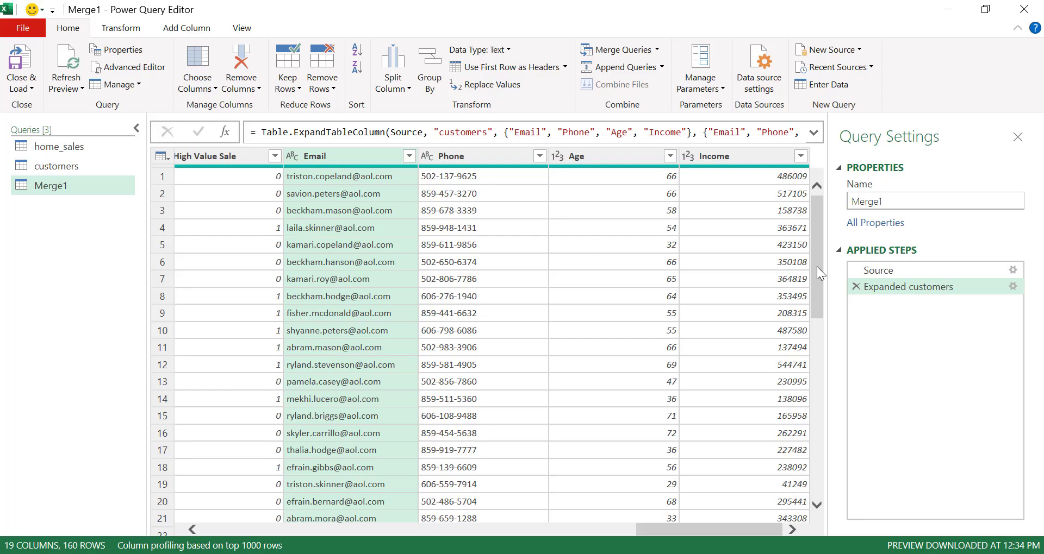
left_click_drag(813, 243, 809, 526)
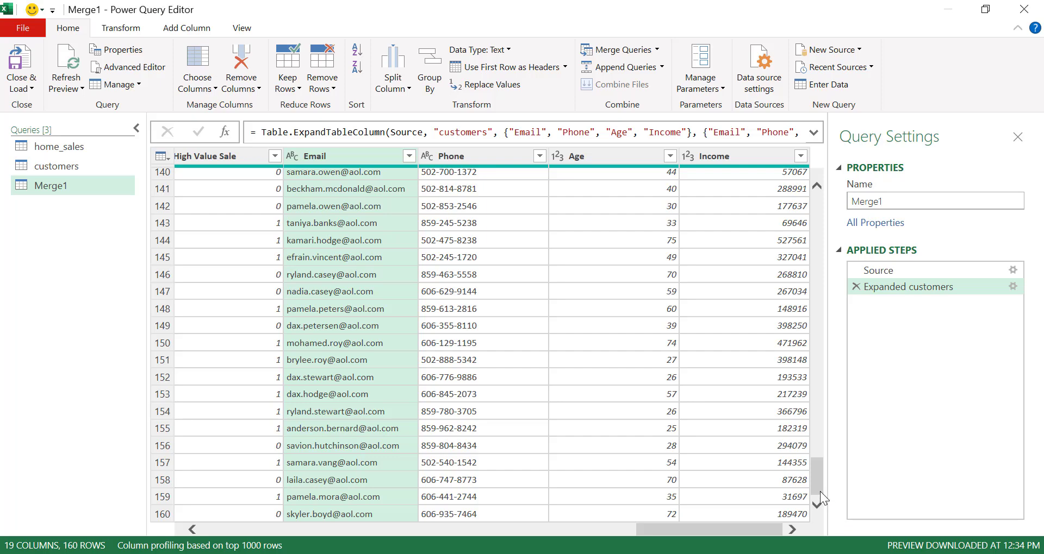
left_click_drag(820, 491, 831, 180)
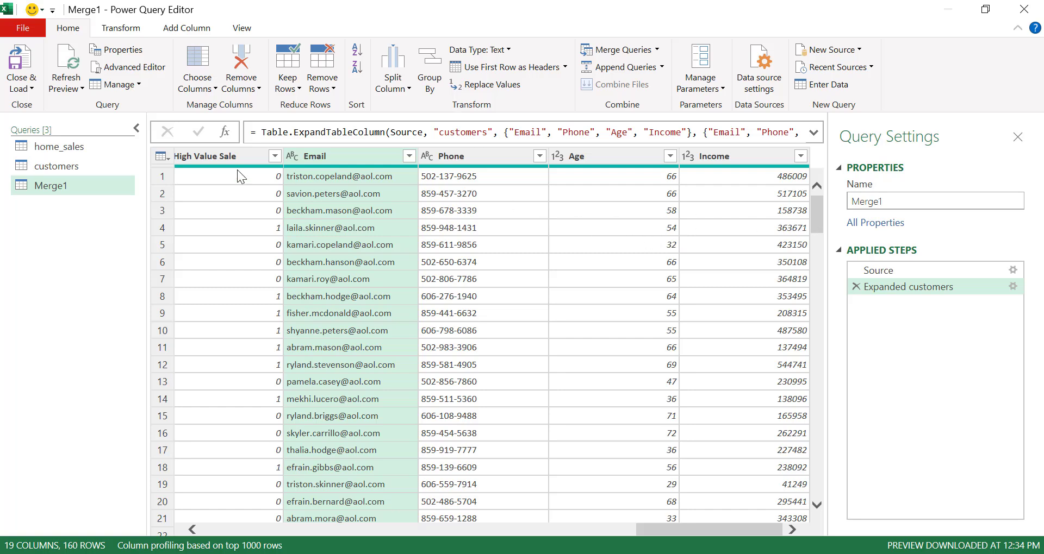
left_click(28, 92)
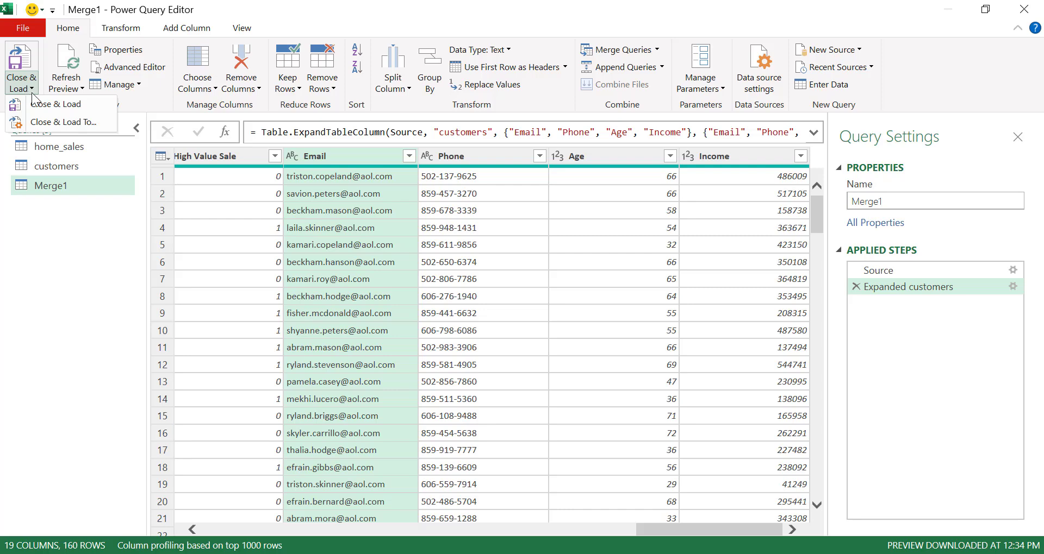
left_click(61, 122)
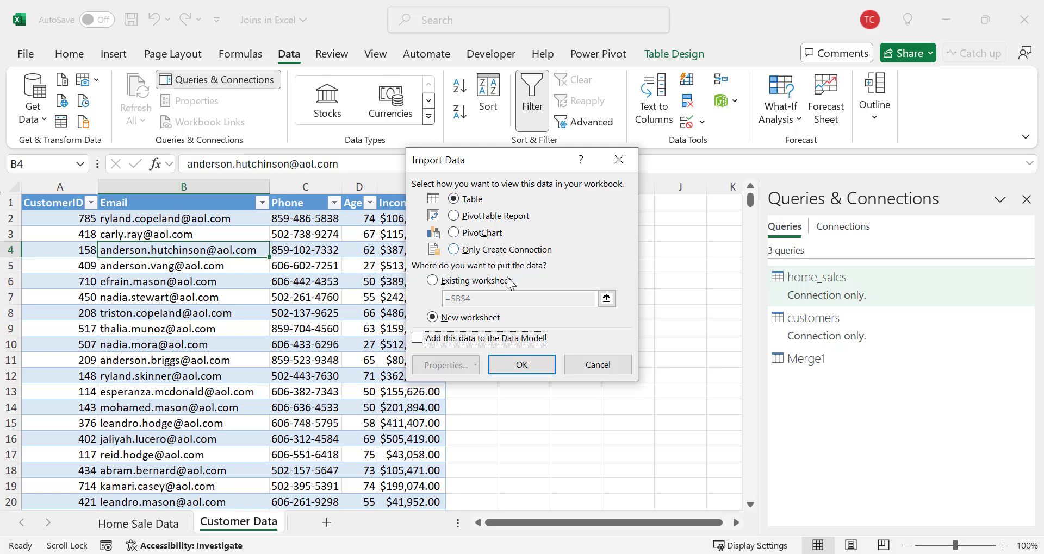
left_click(524, 365)
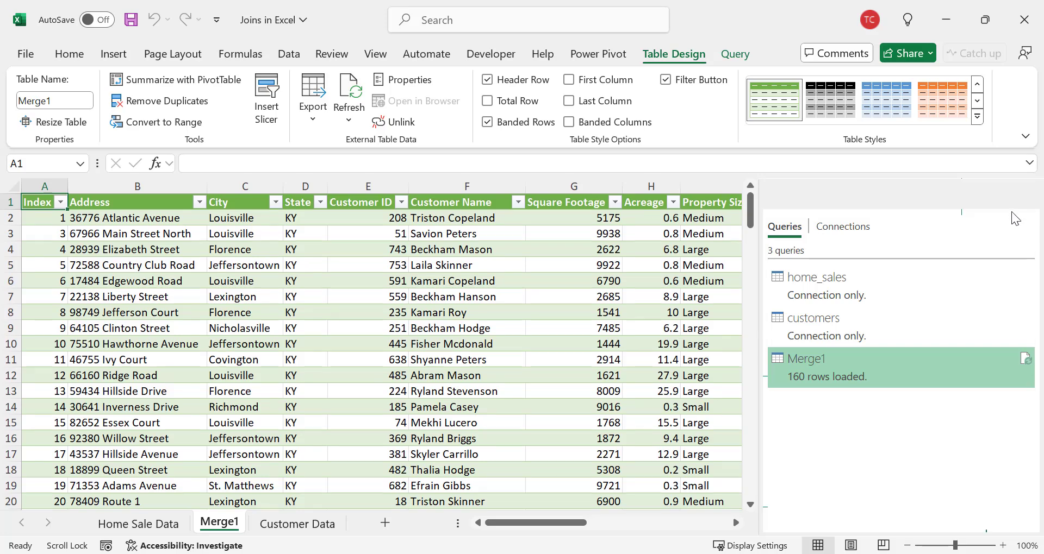
Step: Close the Queries & Connections pane and examine the customer columns in the merged table, selecting the first Email cell
left_click(1025, 200)
left_click_drag(682, 521, 866, 511)
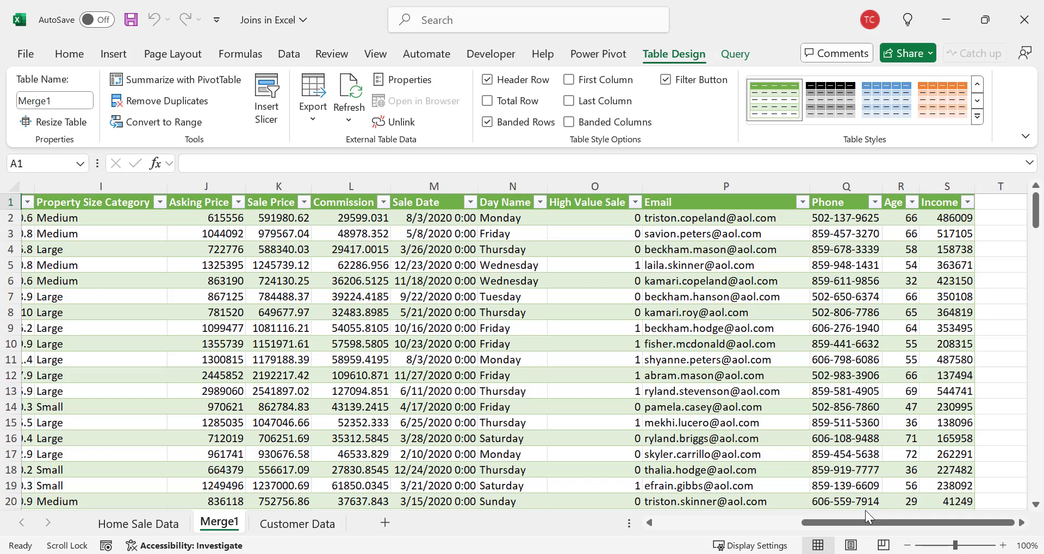
left_click(713, 219)
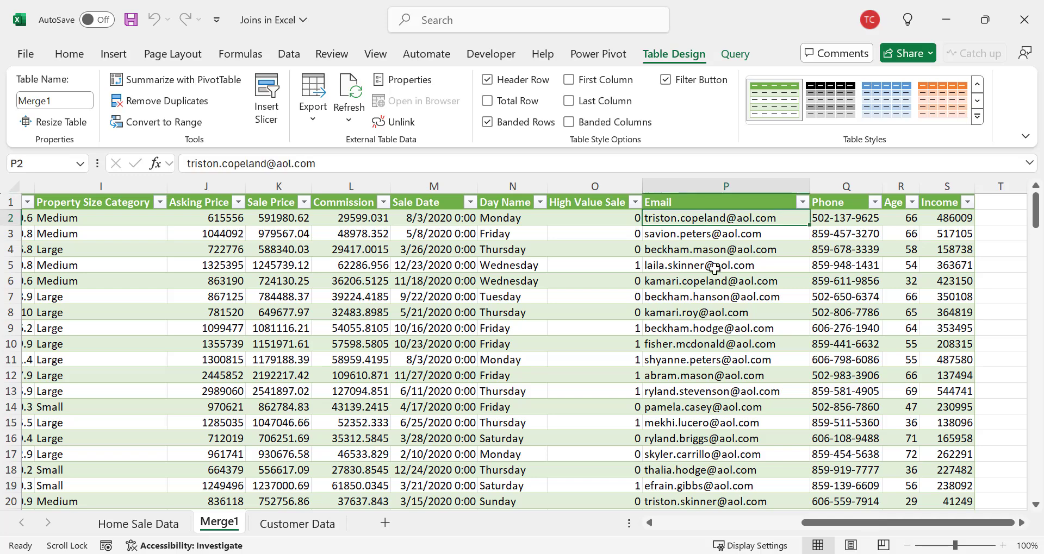